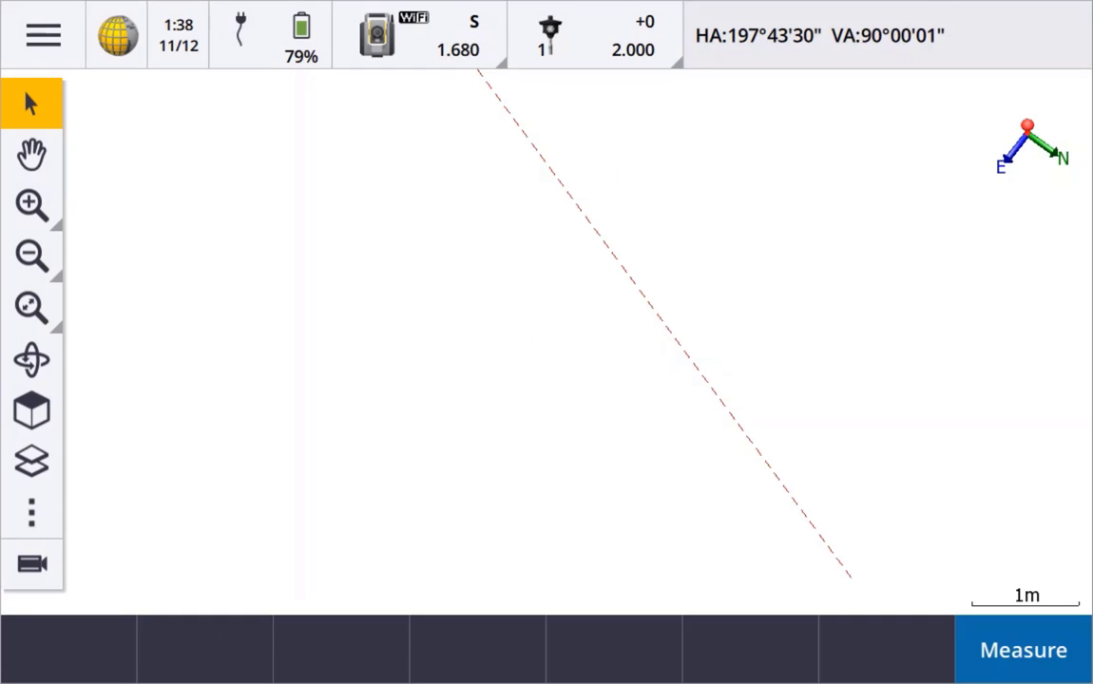
Show Scan0001's point cloud on the map and bring up the main menu
click(32, 513)
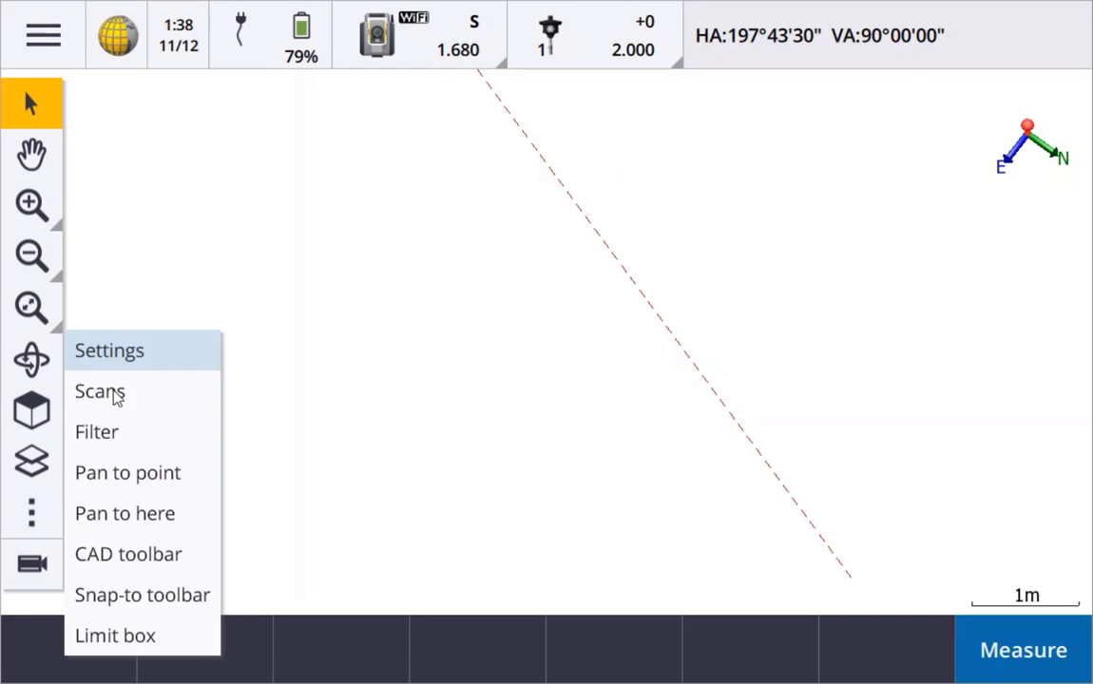
click(105, 391)
click(114, 133)
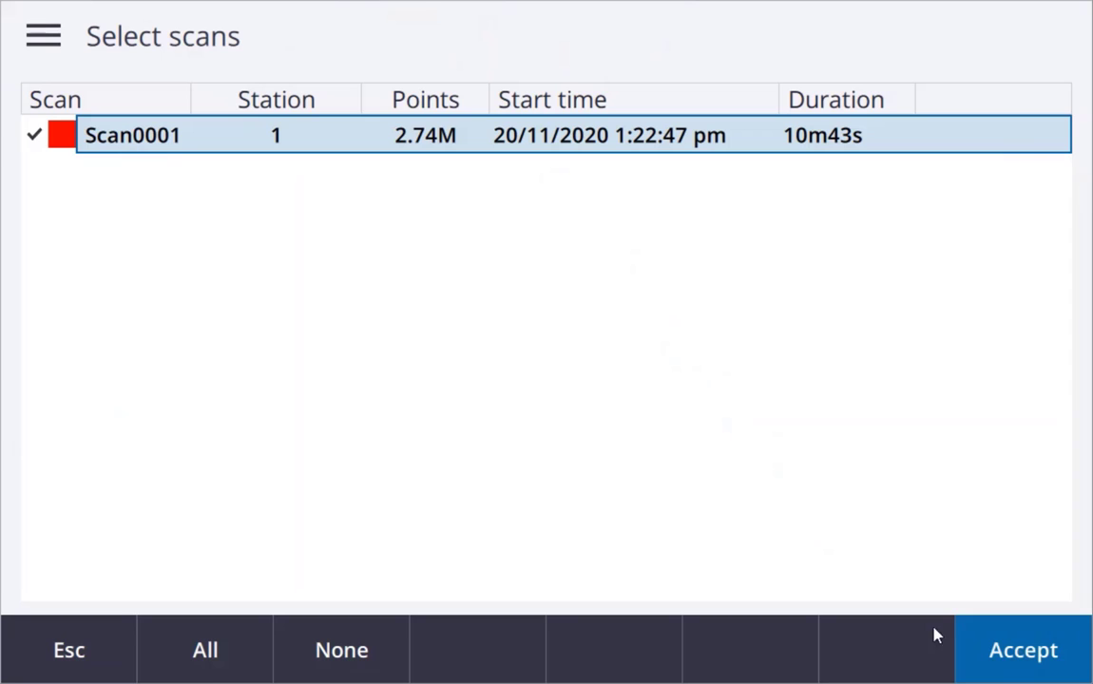
click(1015, 646)
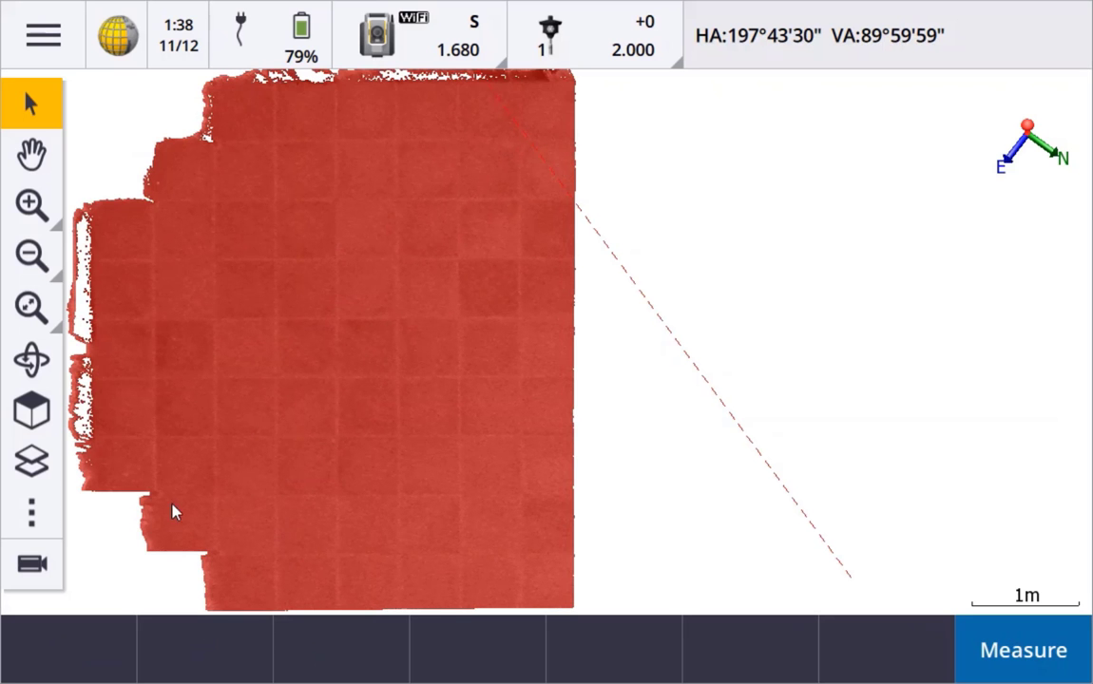
click(46, 40)
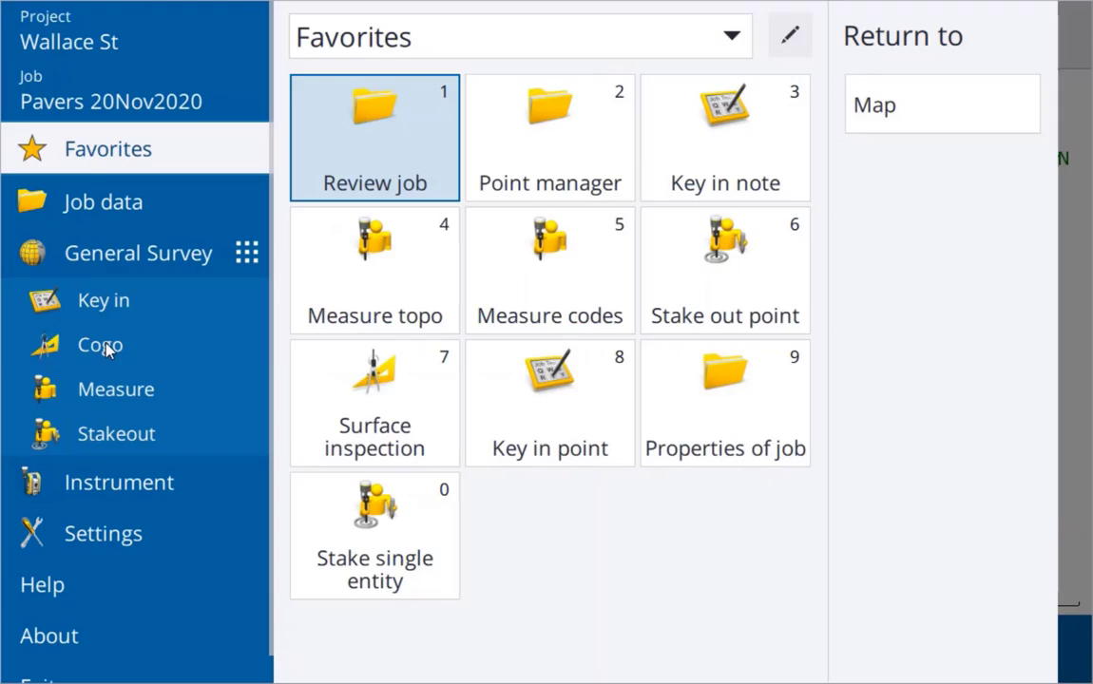
Start a Cogo surface inspection named 'Horizon inspect'
click(95, 345)
click(347, 527)
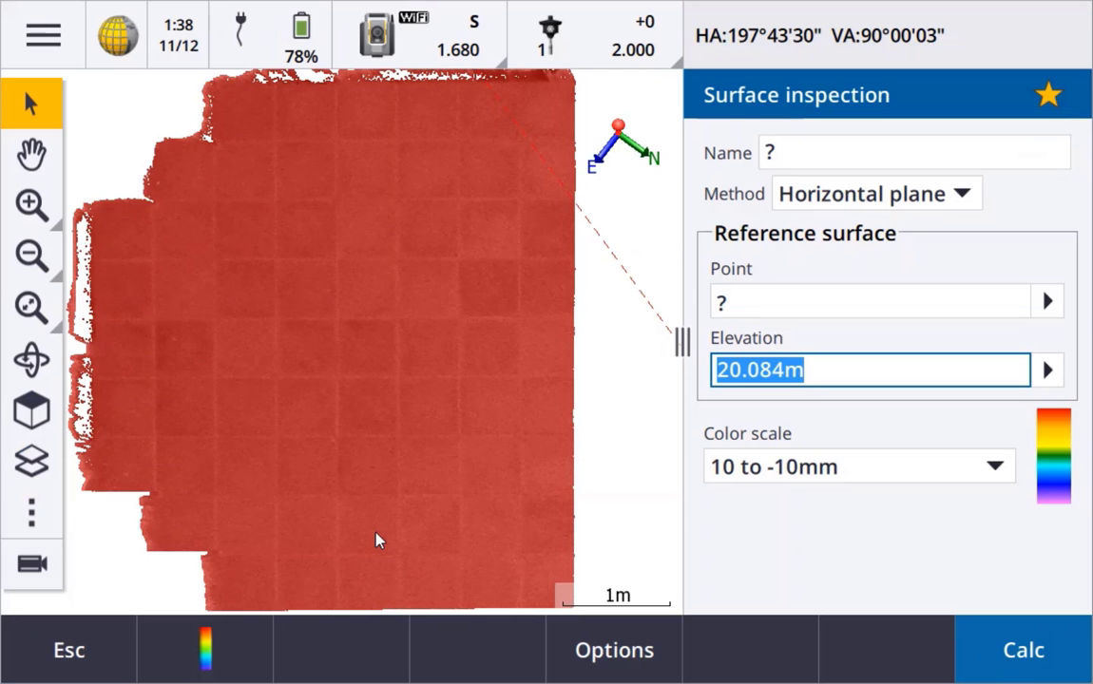
click(808, 154)
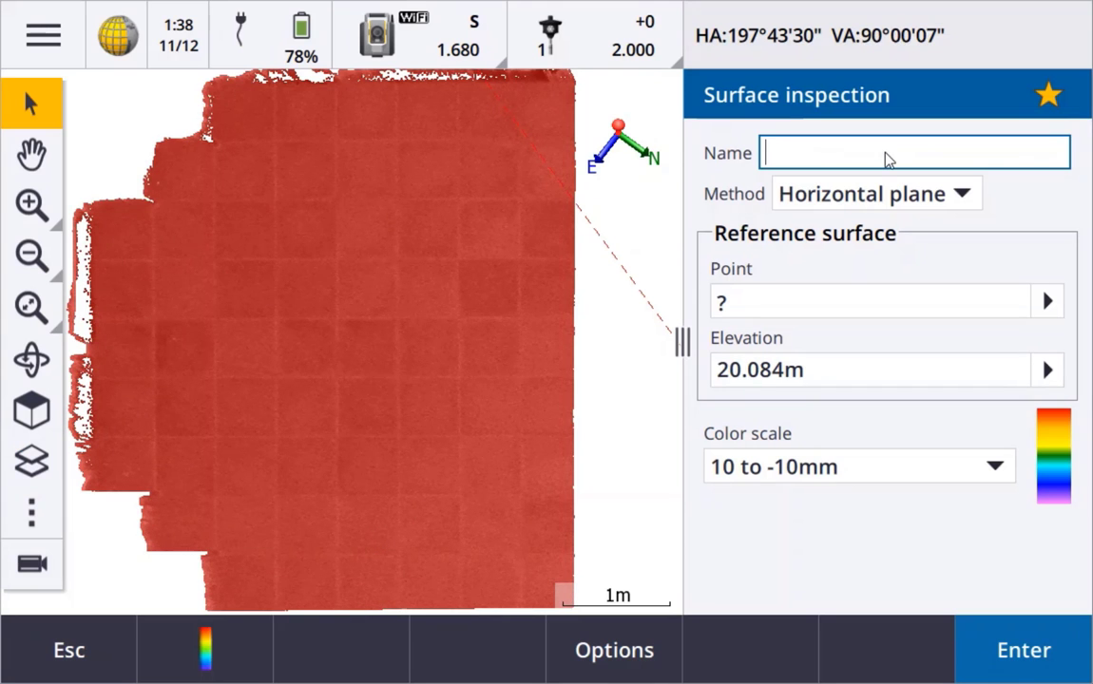
text(Horizon inspe)
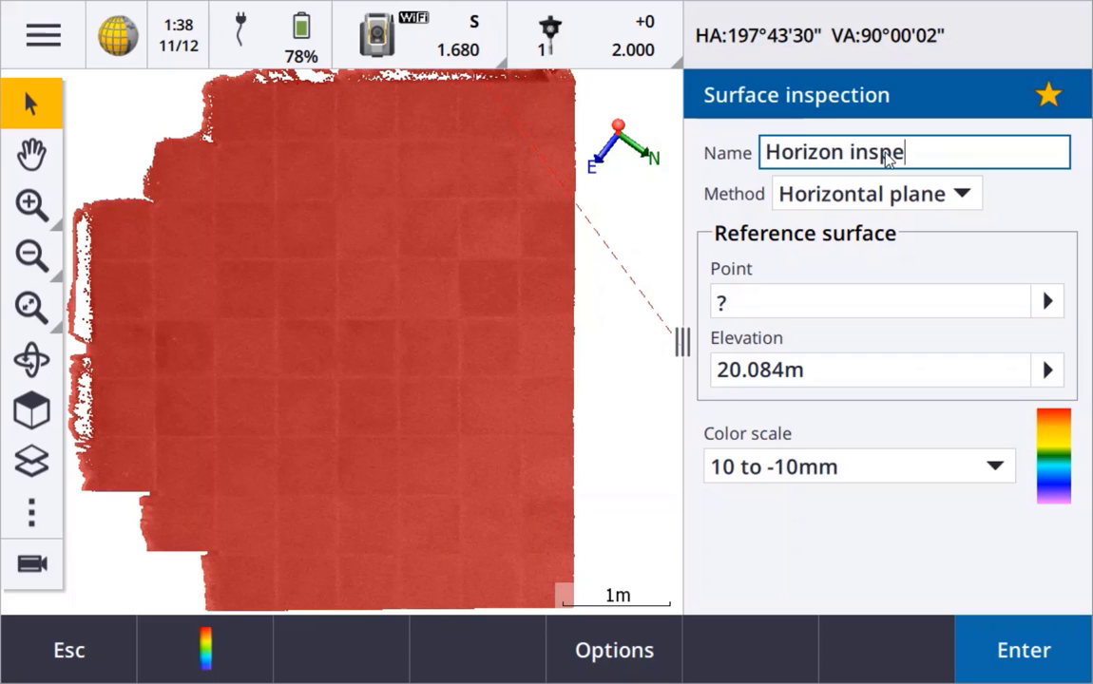
text(ct)
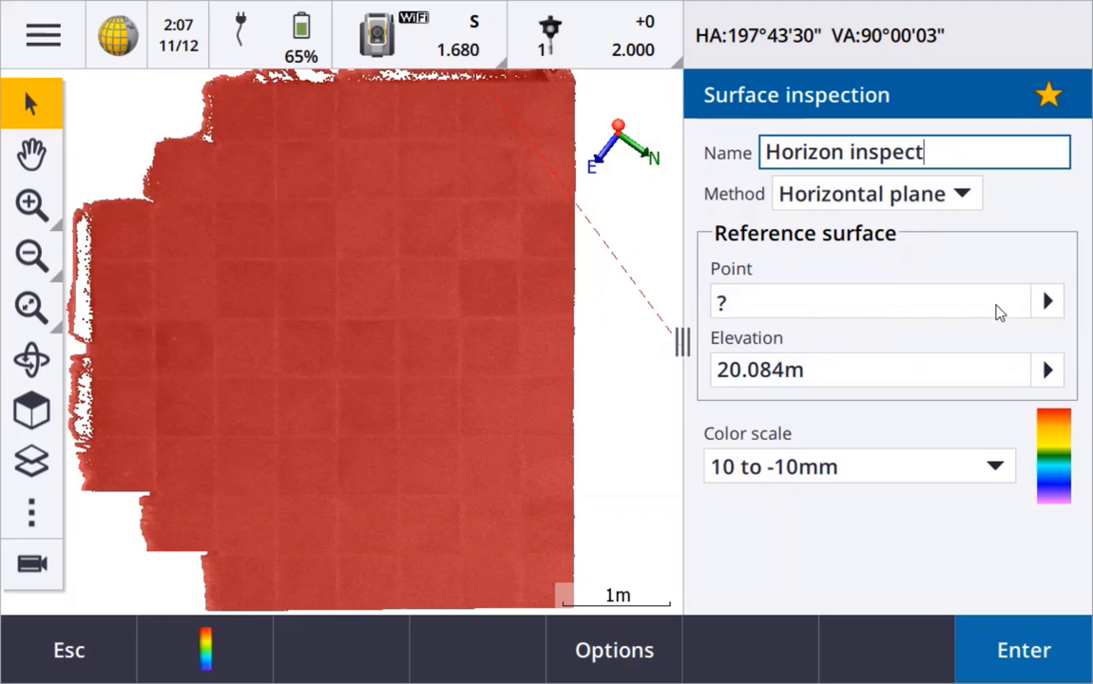
Sample the patio's bottom, centre and top edge to set the plane elevation to 20.083 m
click(1047, 302)
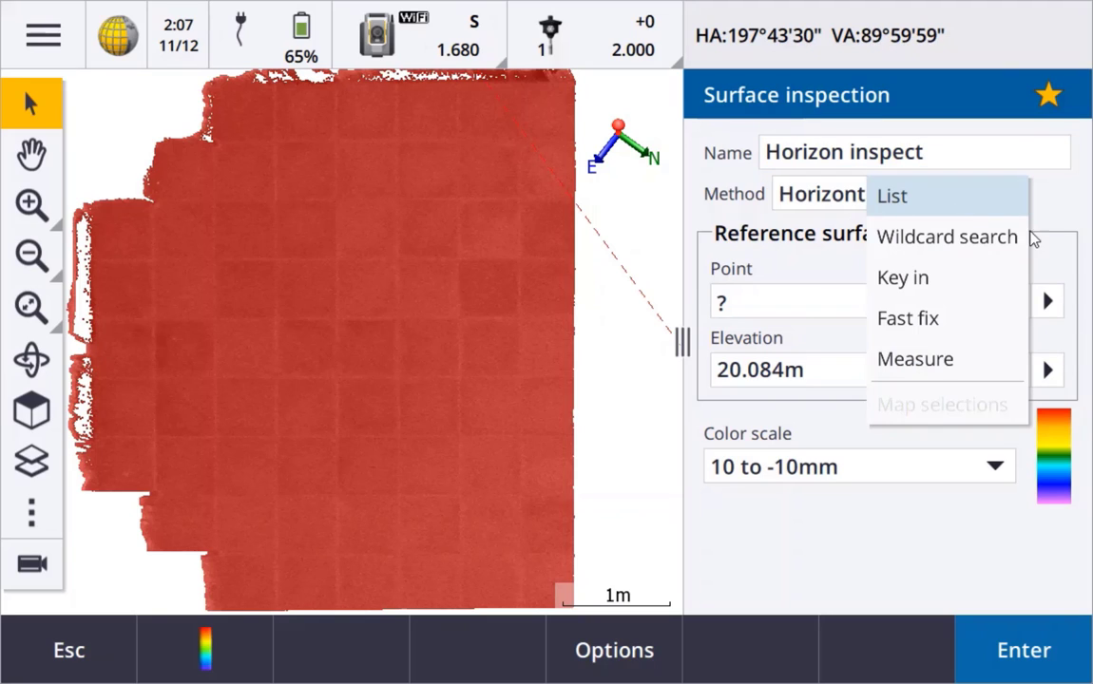
click(1066, 254)
click(888, 381)
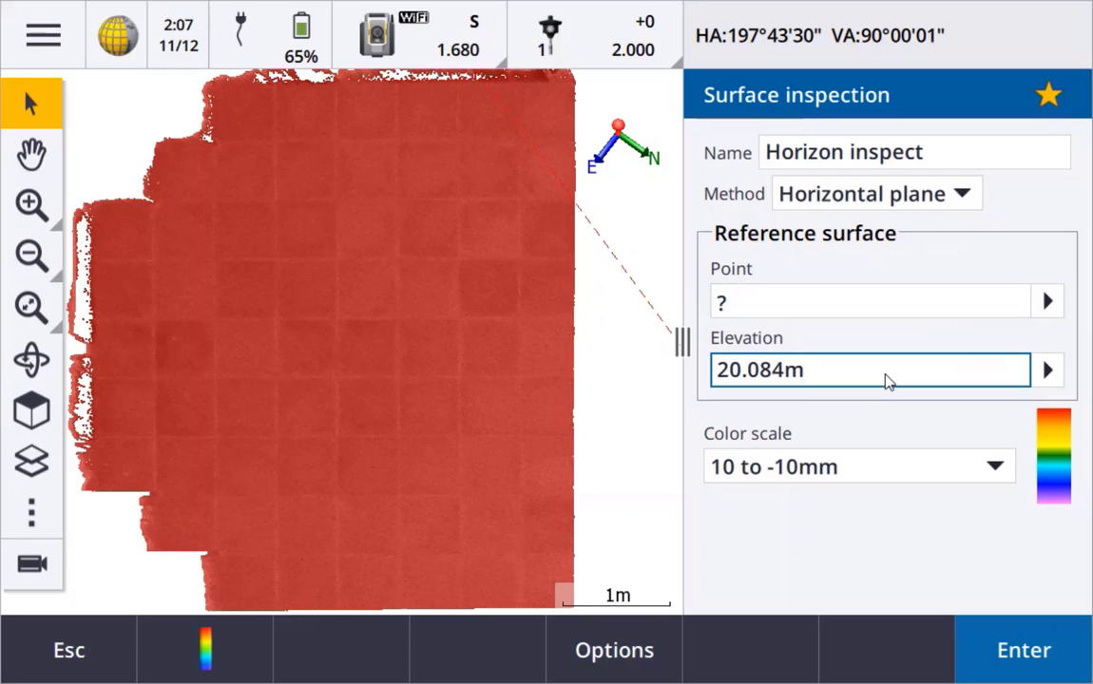
click(373, 597)
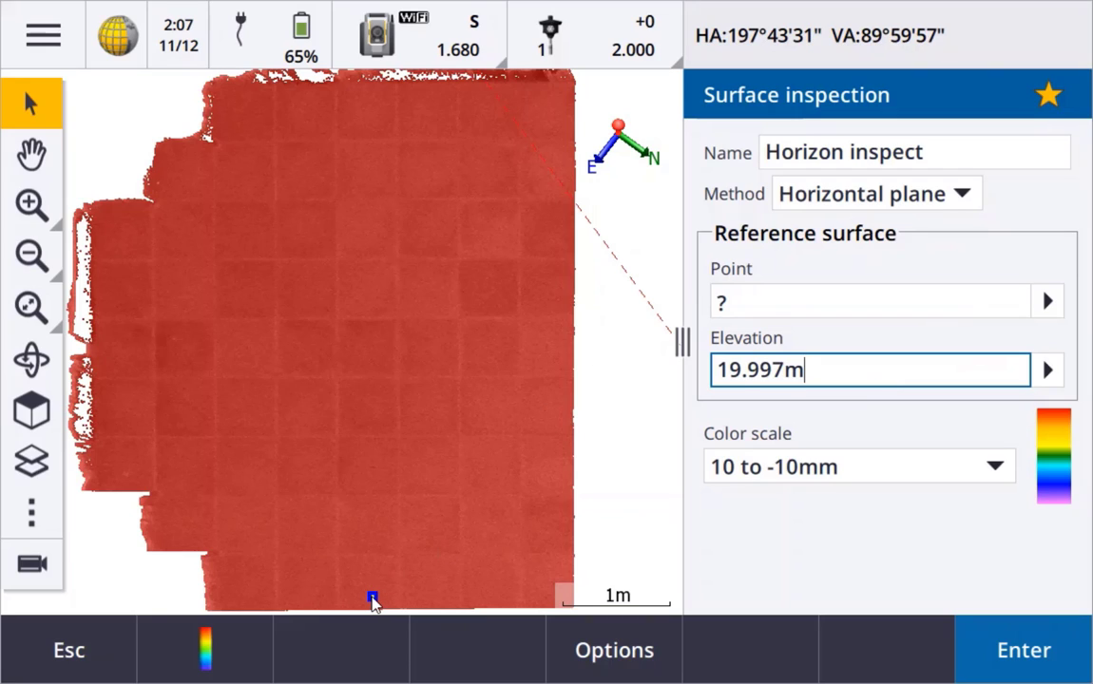
click(374, 357)
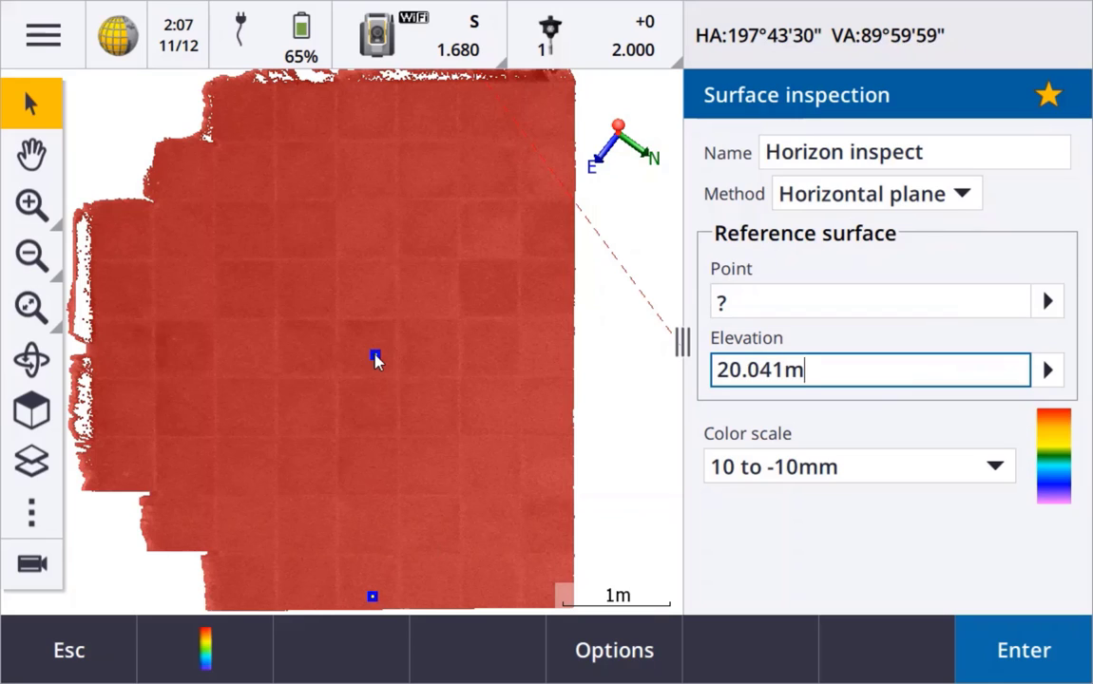
click(375, 100)
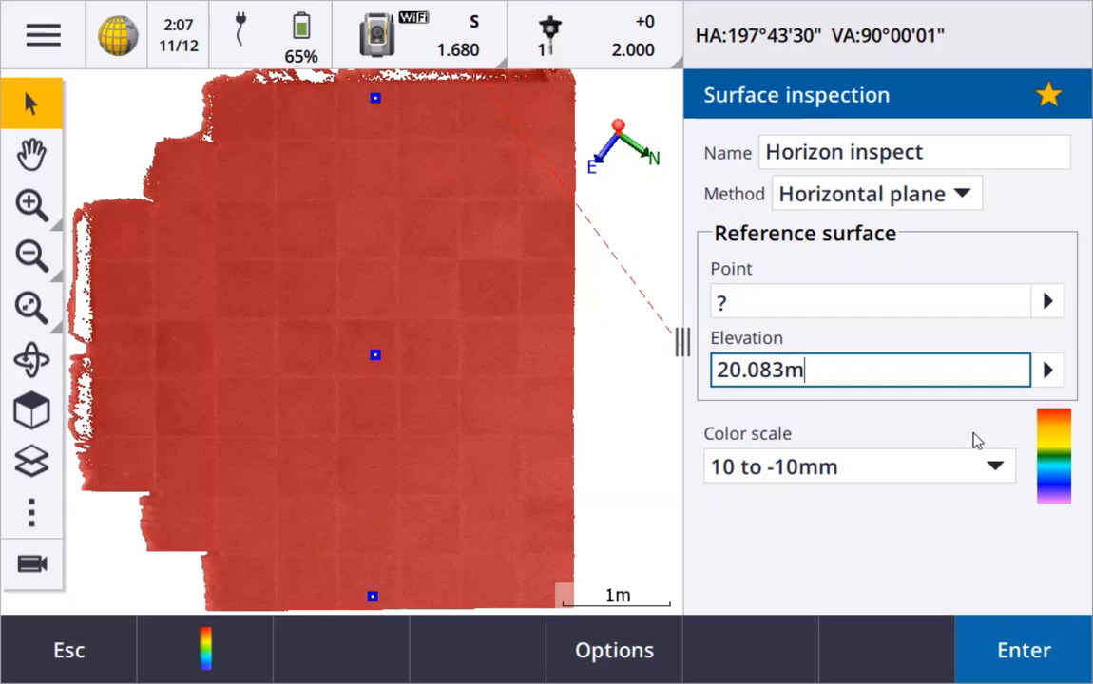
click(232, 652)
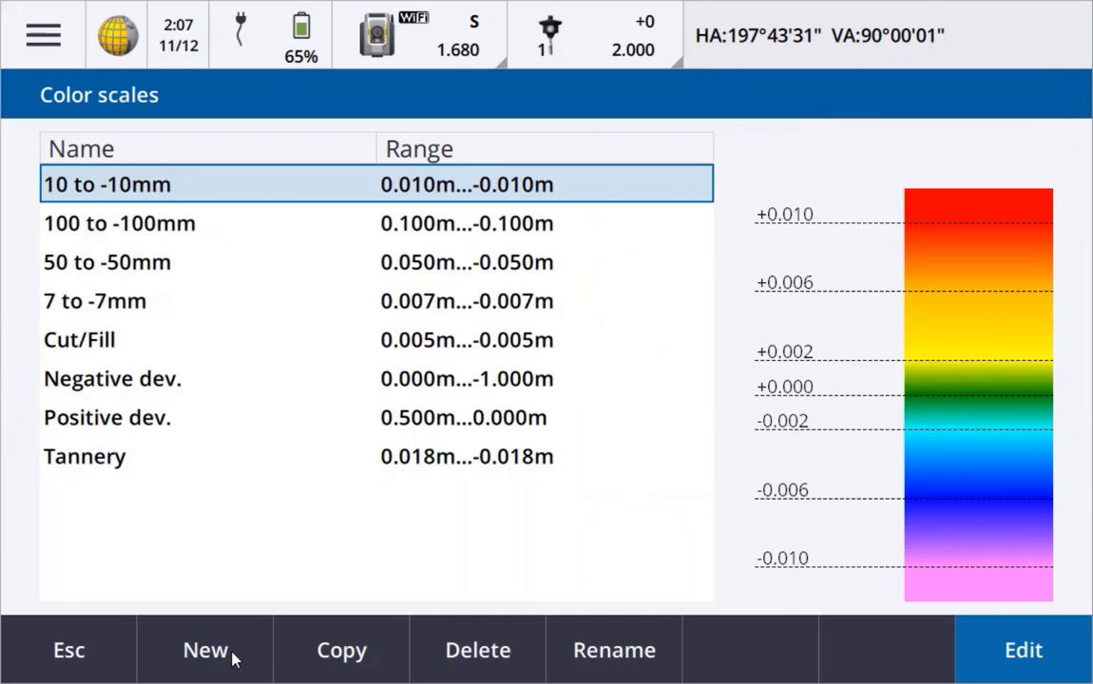
click(209, 268)
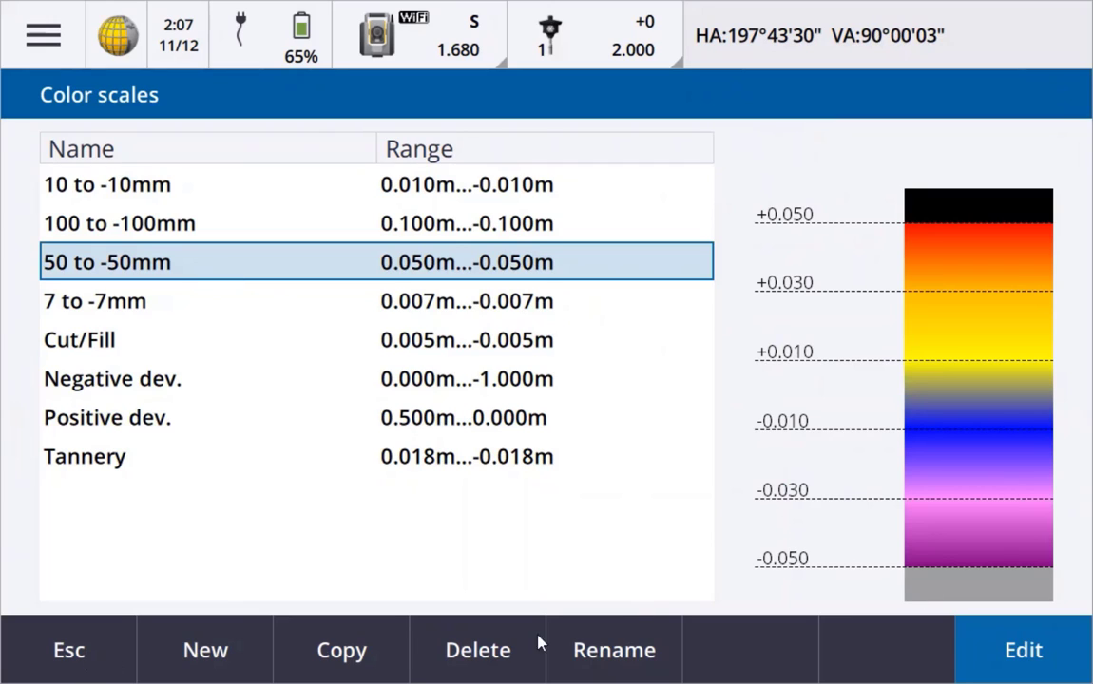
click(1008, 651)
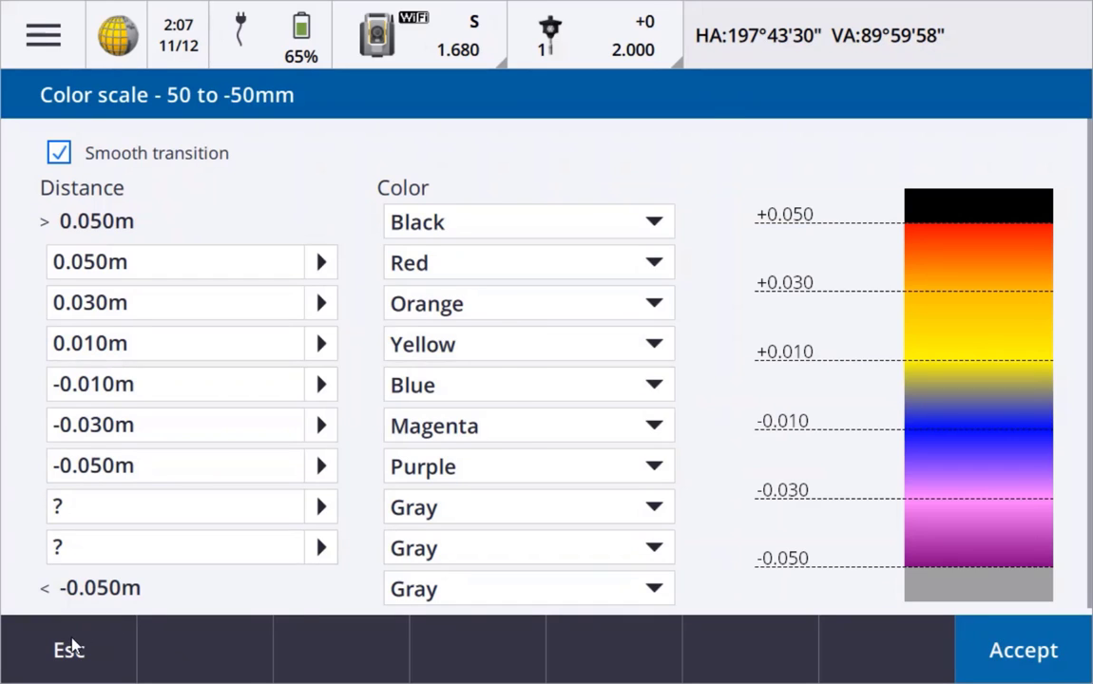
click(73, 650)
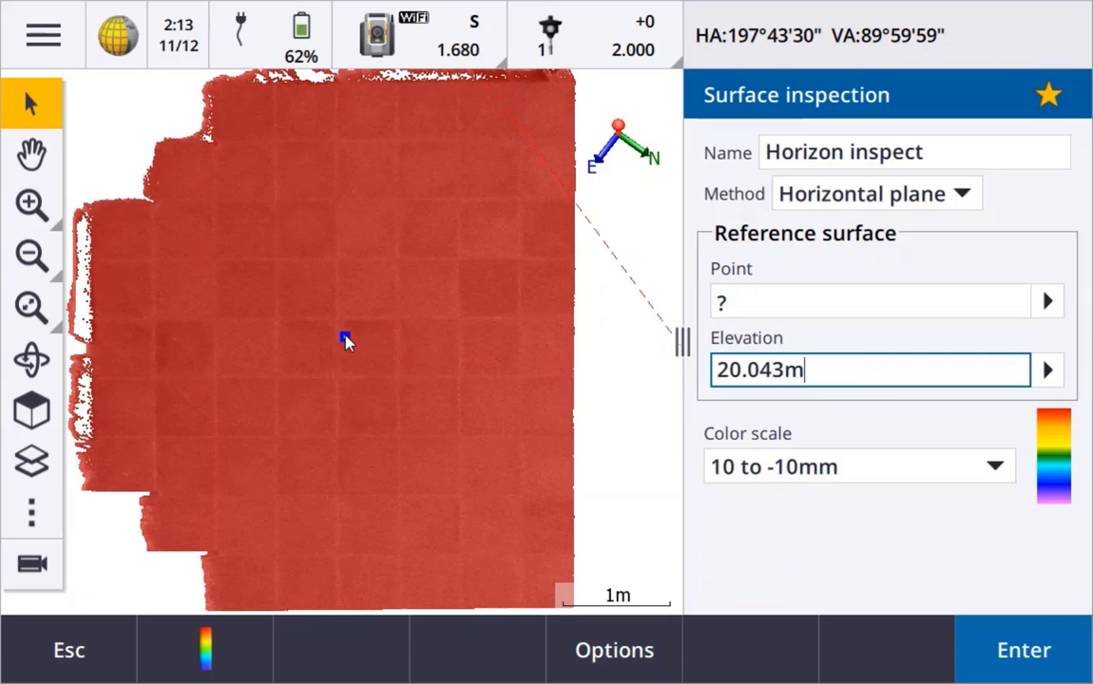
Apply the 50 to -50mm colour scale and calculate deviations from the horizontal plane
click(871, 459)
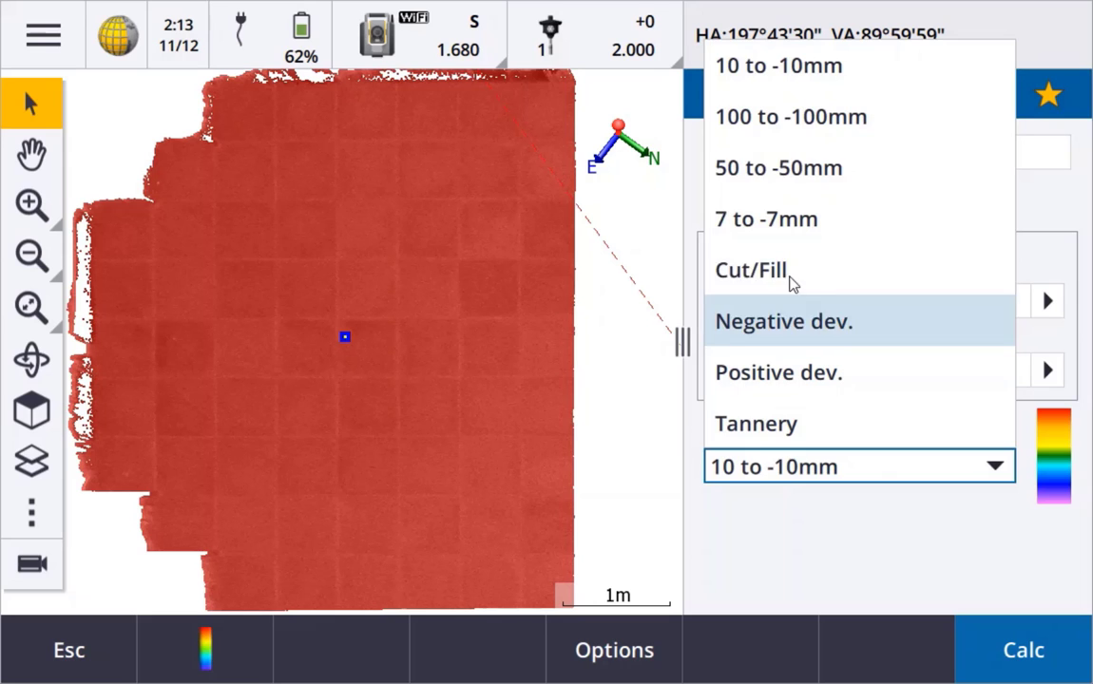
click(799, 186)
click(1013, 648)
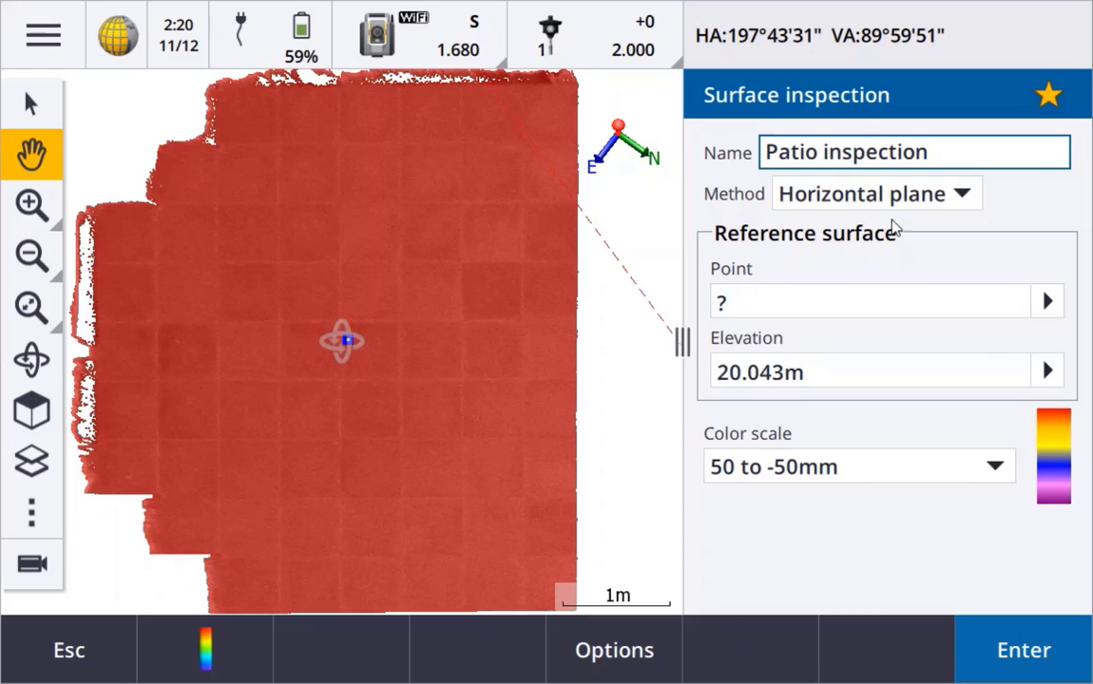
Set the method to Inclined plane with points Scan0001, Scan0002 and Scan0003 picked on the map
click(880, 195)
click(873, 339)
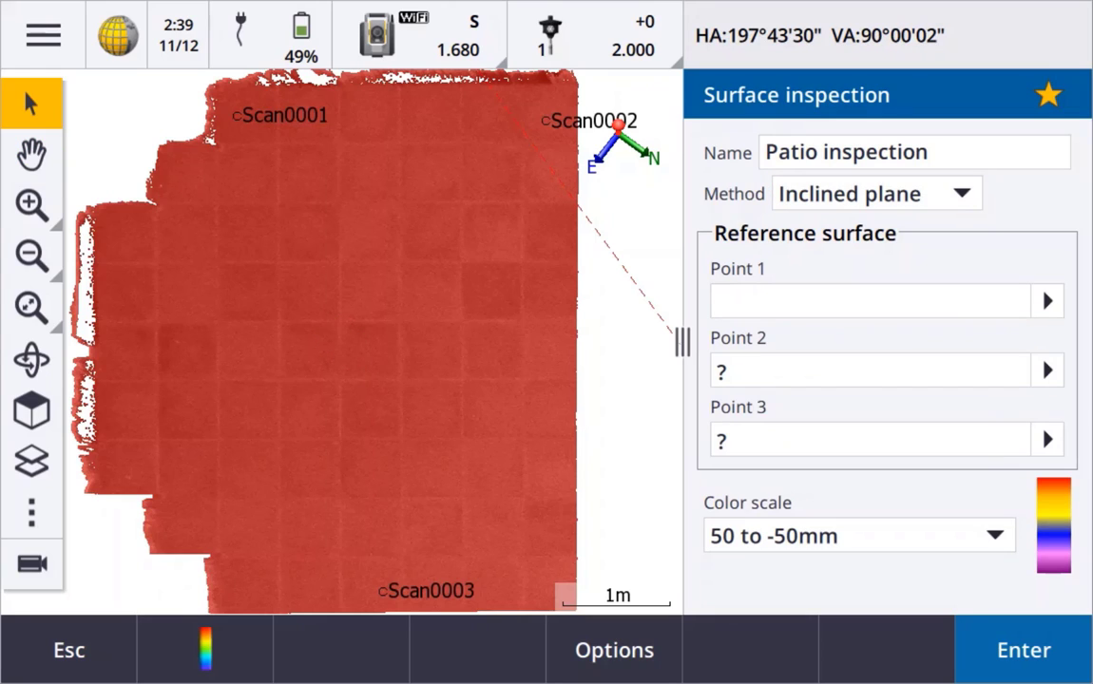
click(756, 306)
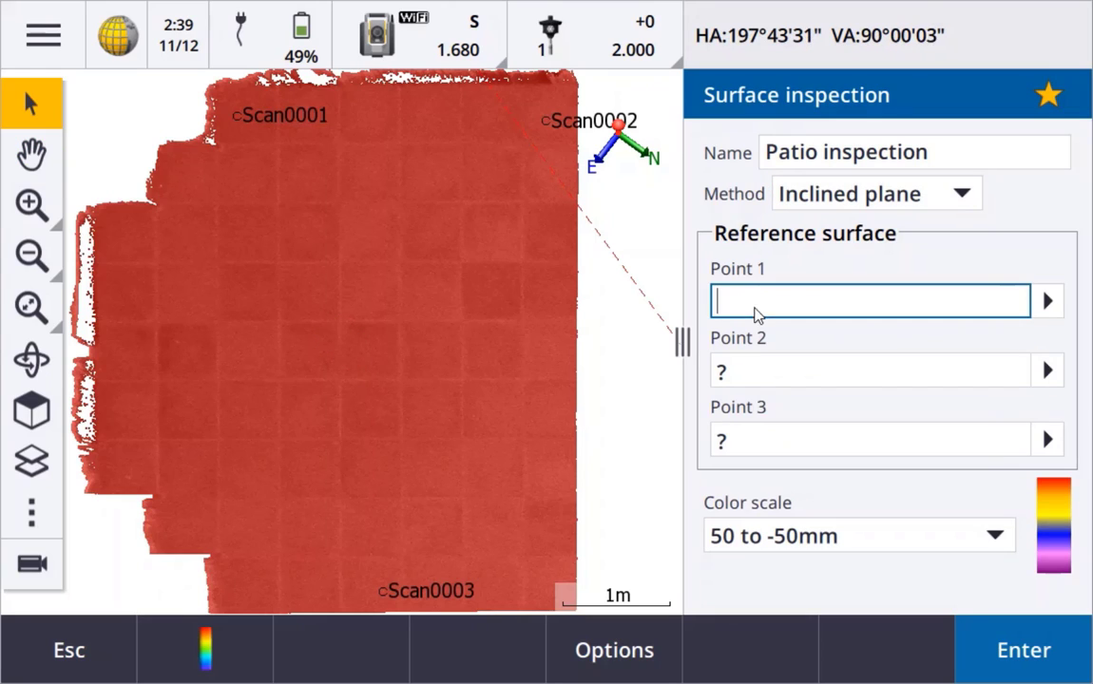
click(237, 116)
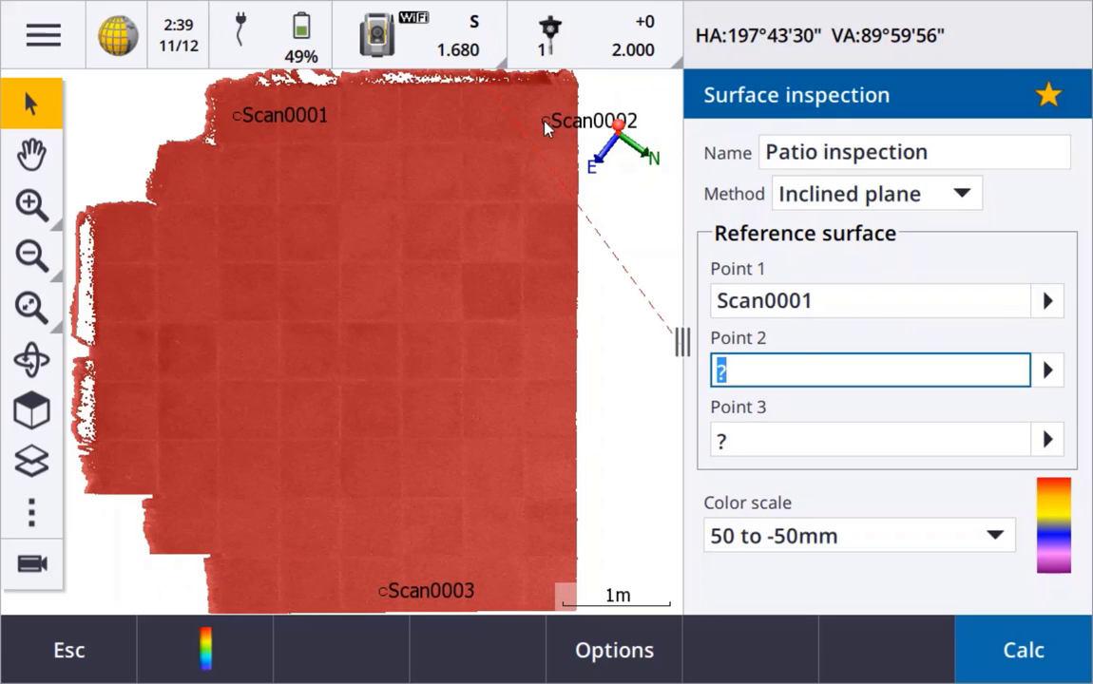
click(545, 122)
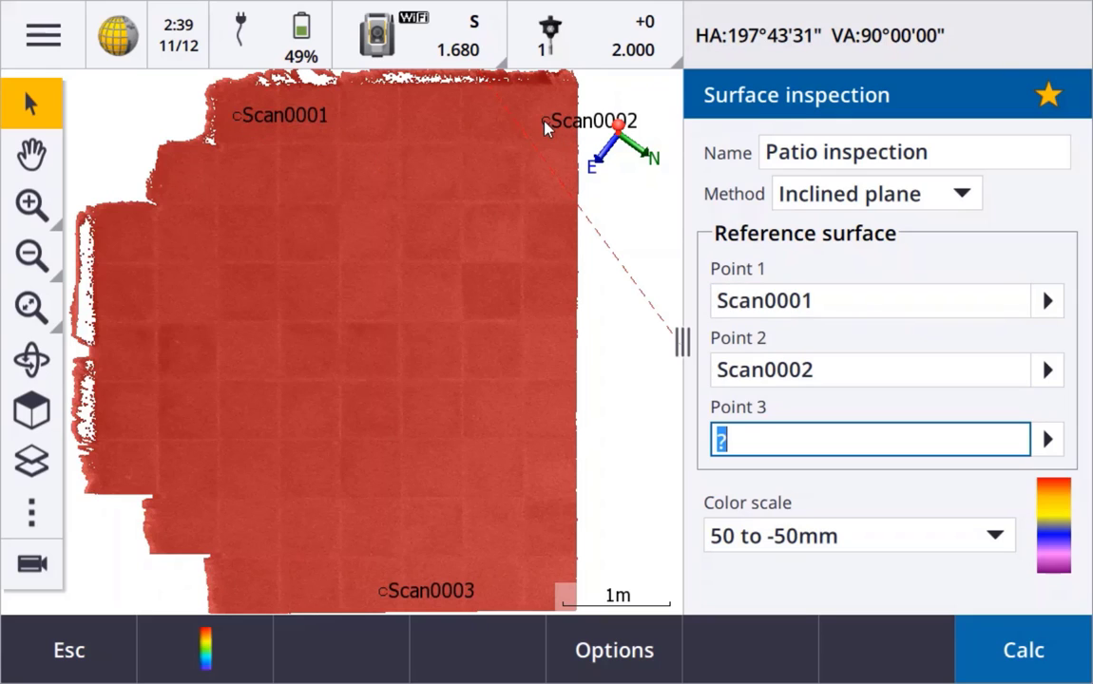
click(386, 594)
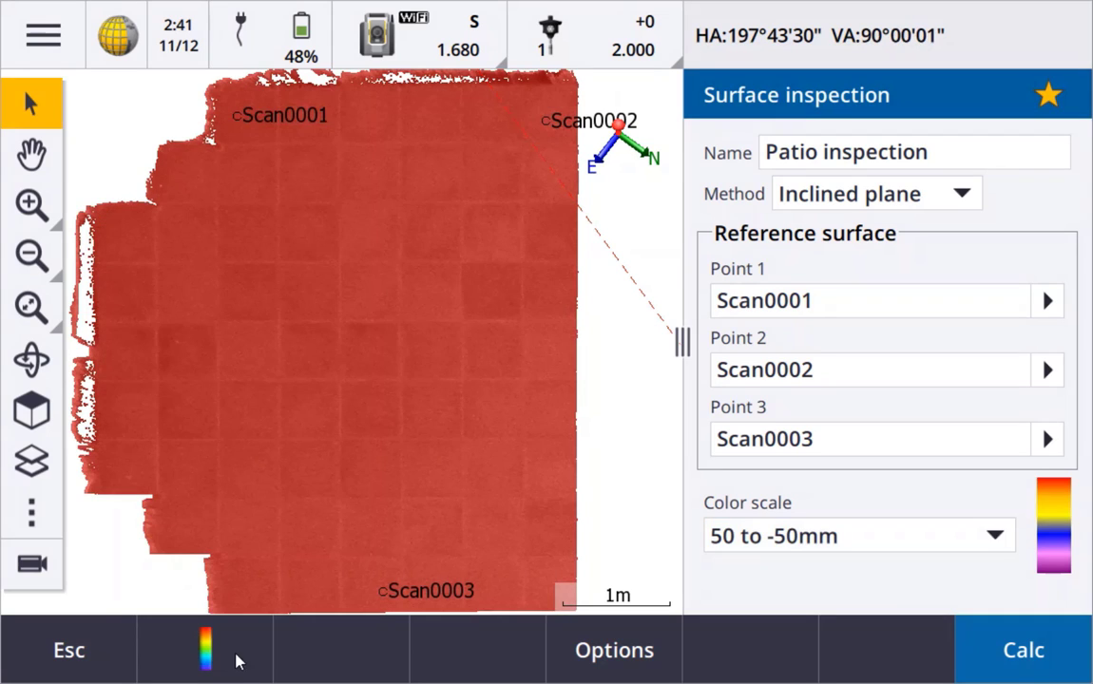
Preview the 100 to -100mm and 10 to -10mm colour scales, viewing the 10 to -10mm bands unchanged
click(237, 654)
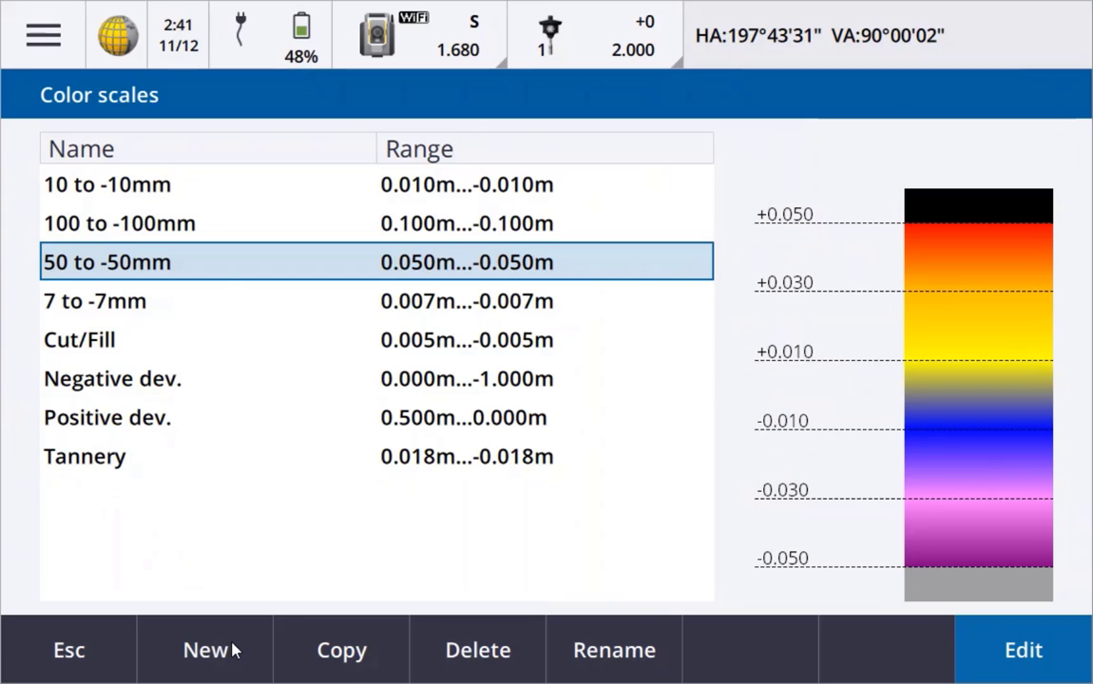
click(202, 228)
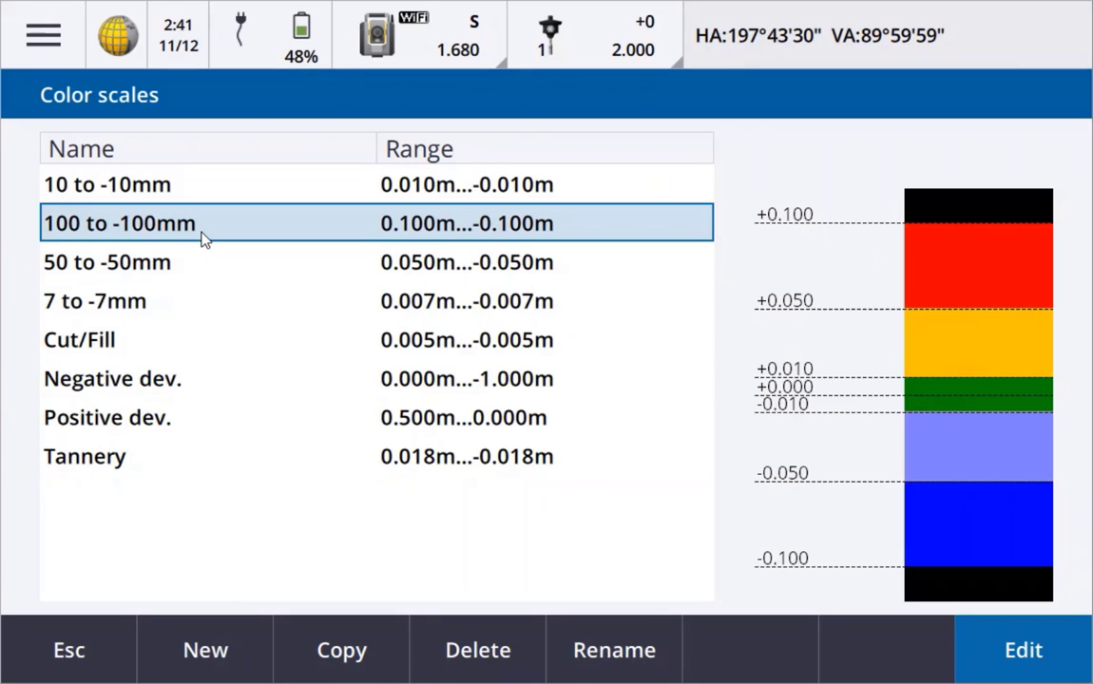
click(201, 187)
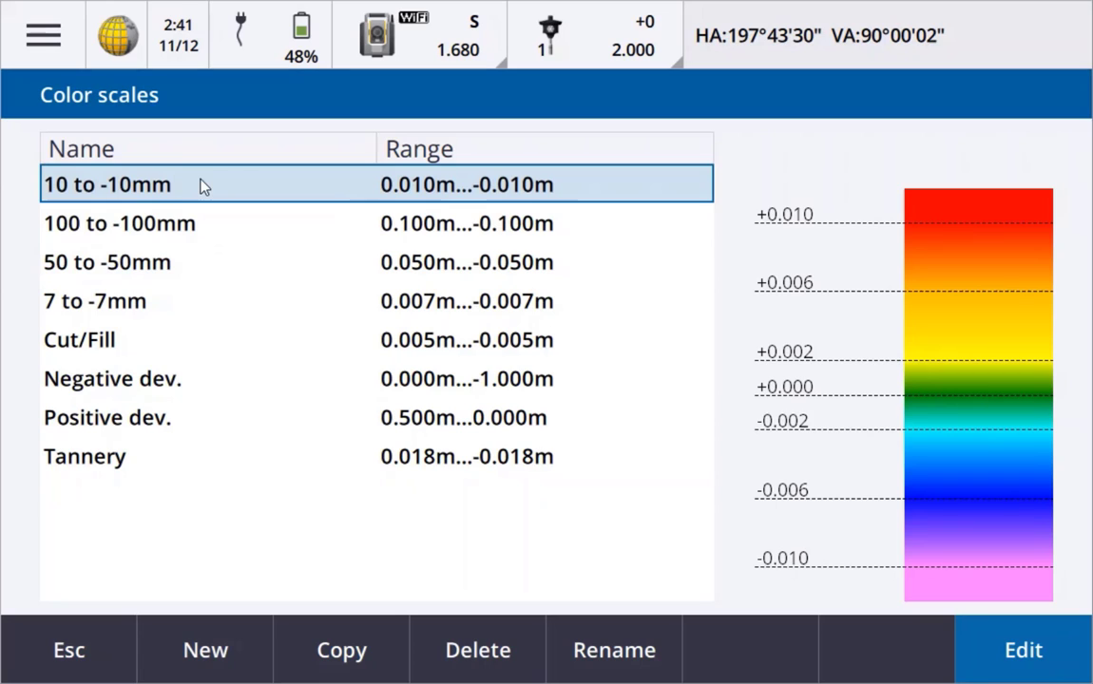
click(967, 627)
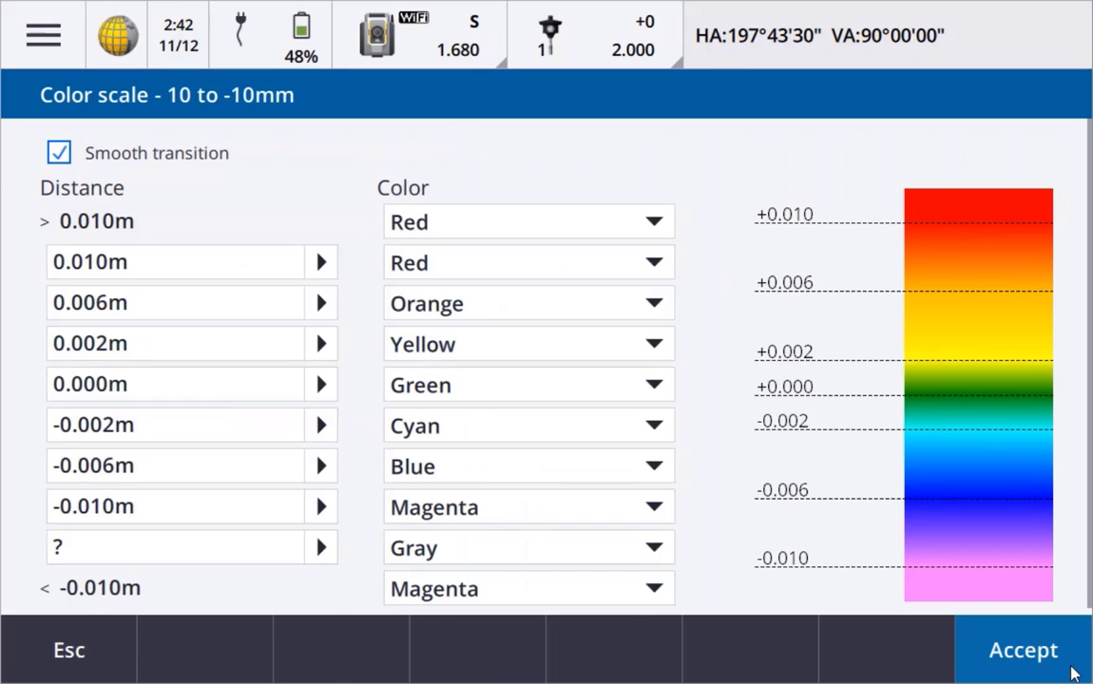
click(72, 652)
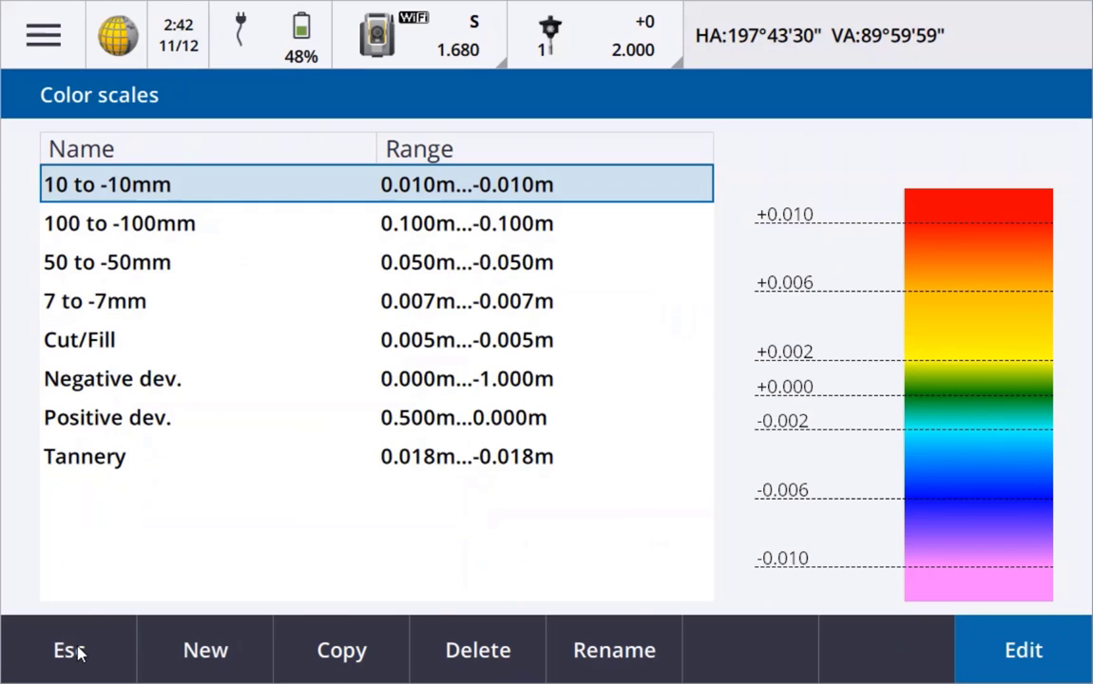
click(183, 647)
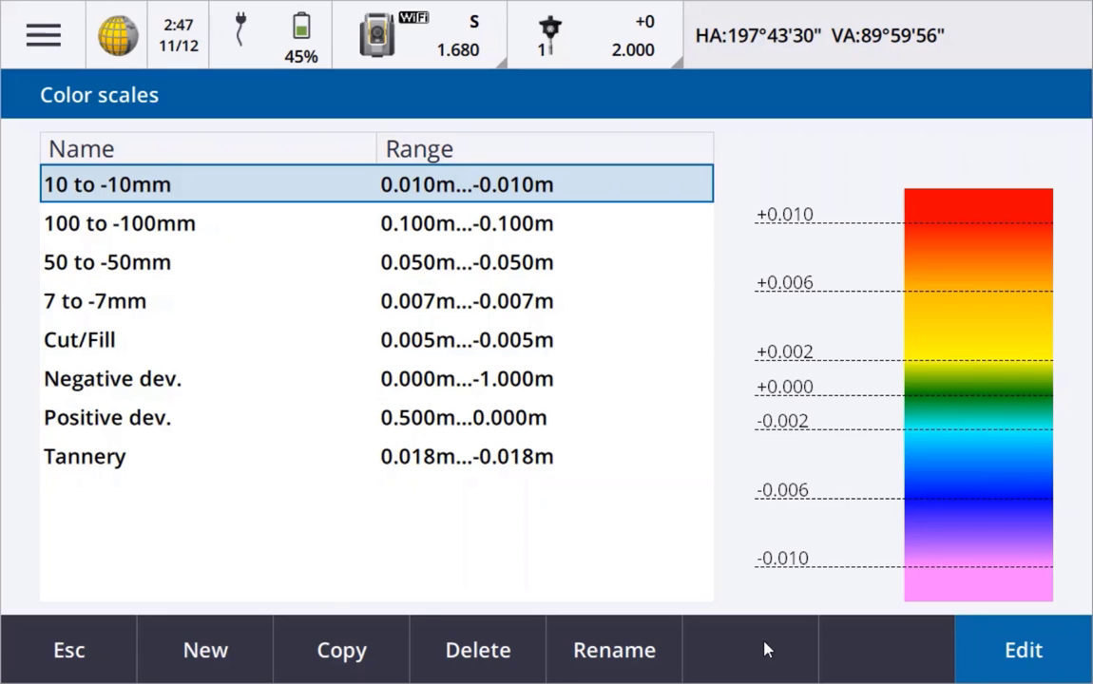
Calculate the inclined-plane inspection on the 10 to -10mm scale, giving a -0.009 to 0.064 m range
click(58, 652)
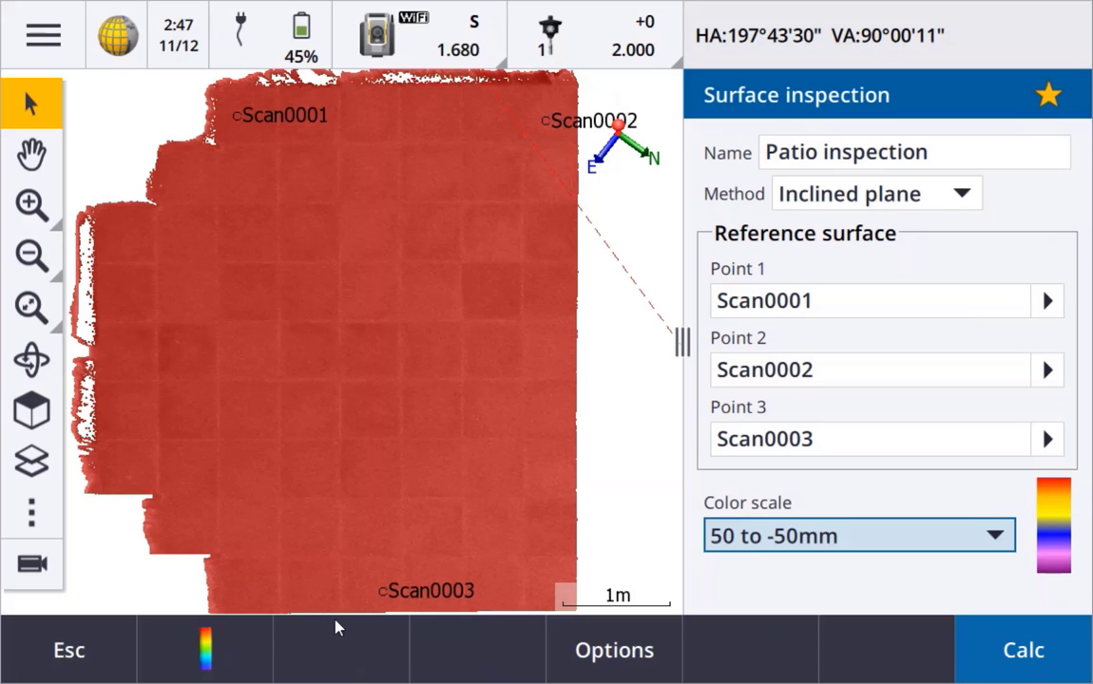
click(897, 537)
click(836, 137)
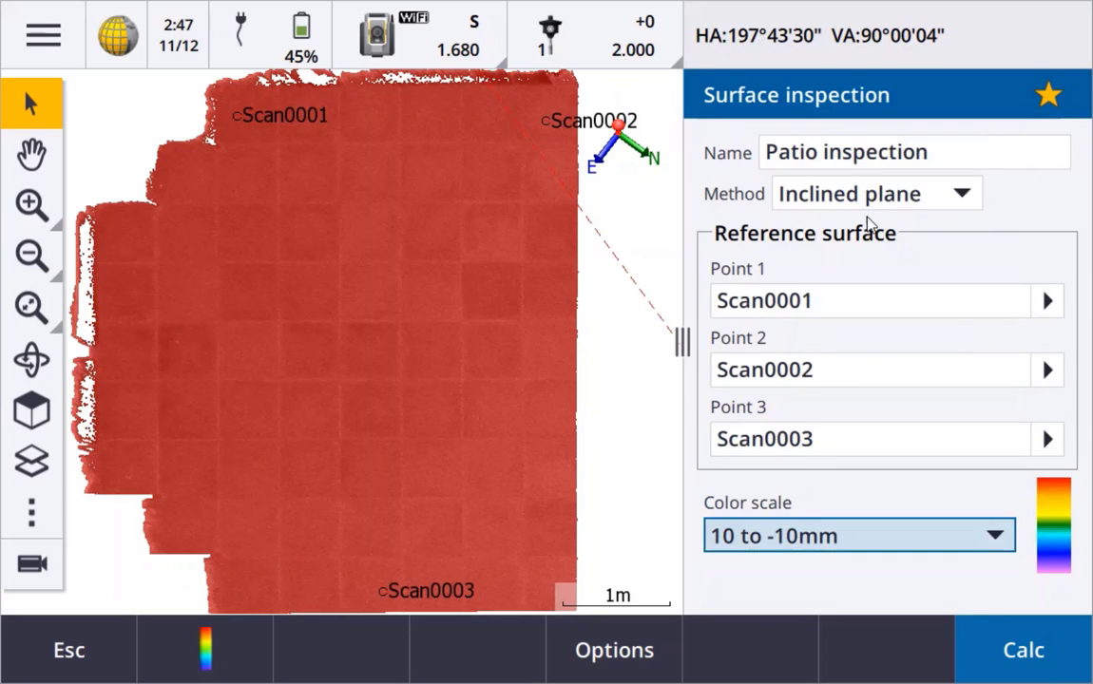
click(1018, 652)
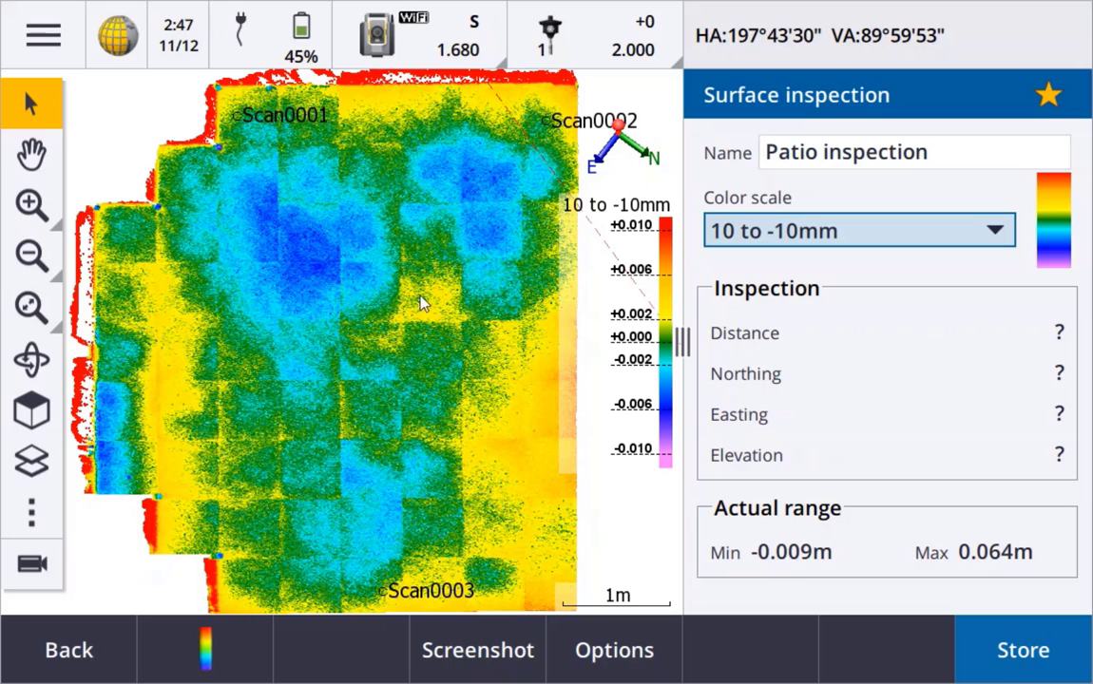
Read the deviation at a point in the blue hollow and turn the instrument to it
click(305, 251)
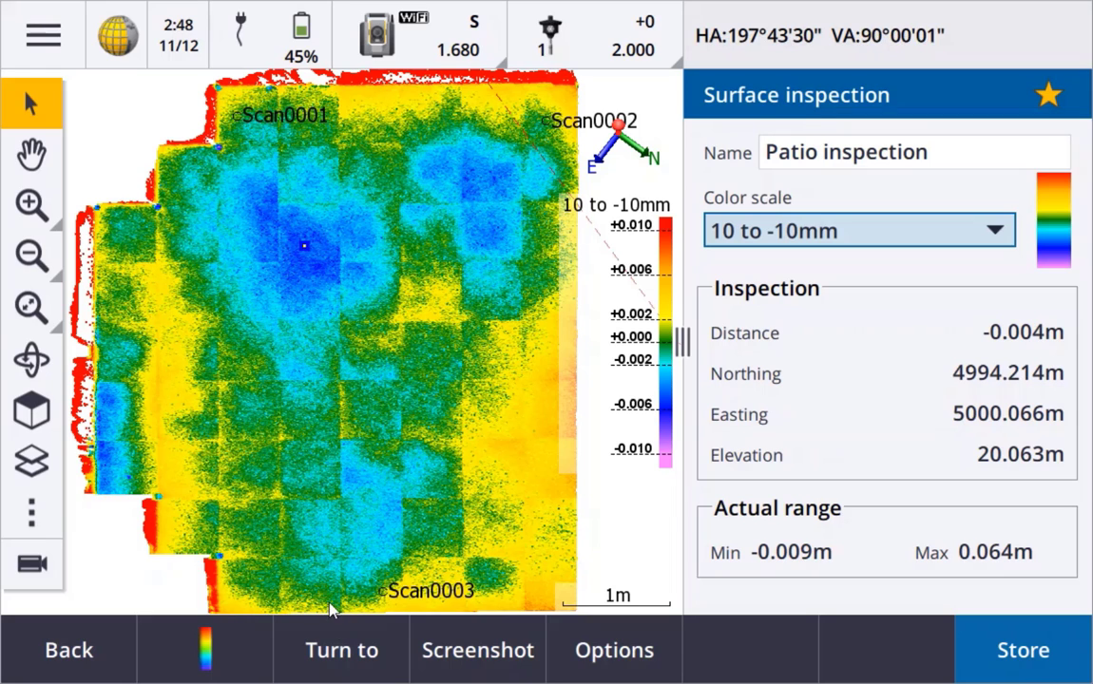
click(335, 648)
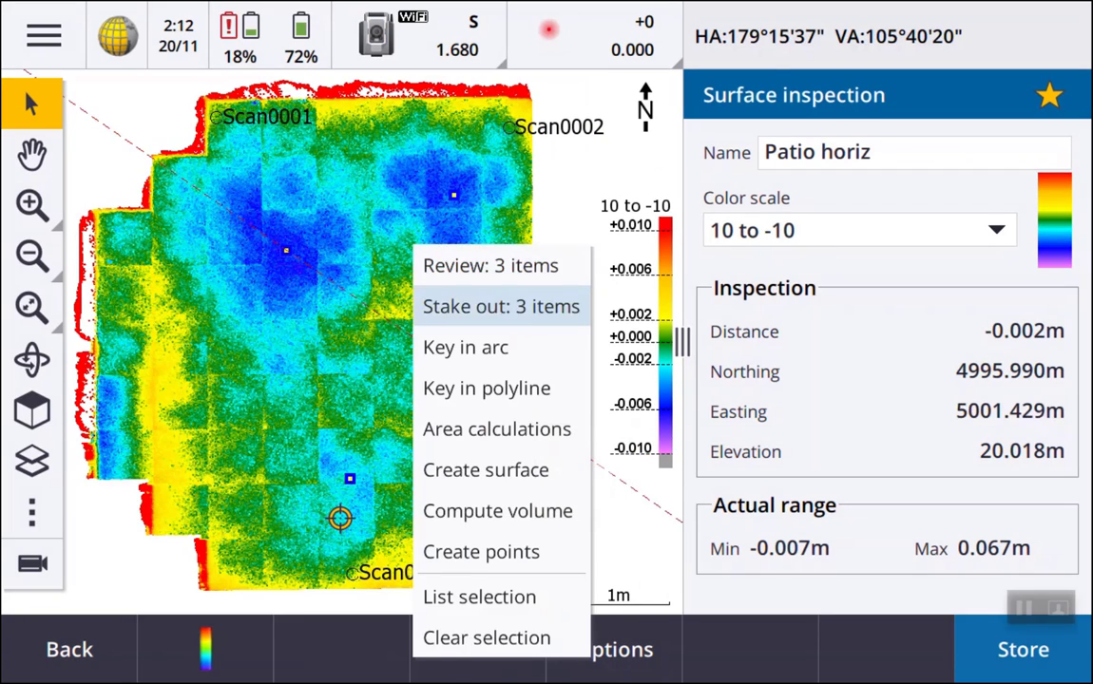
Stake out the three selected points, turn the instrument onto Scan0010, and view screenshot options
click(501, 306)
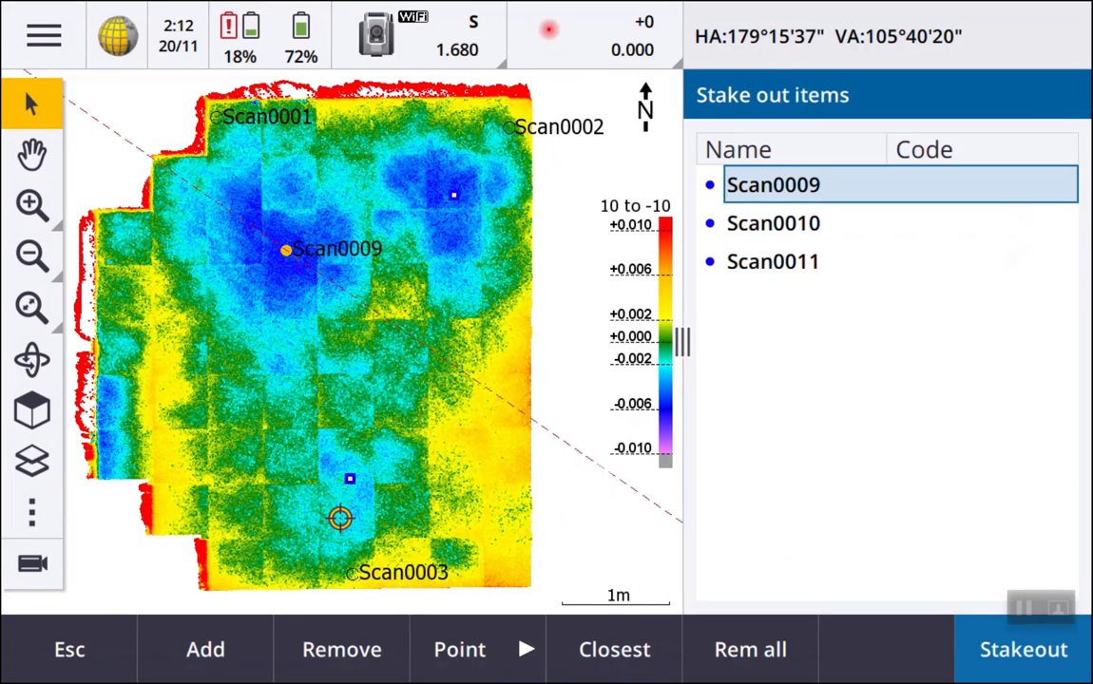
key(Down)
key(Return)
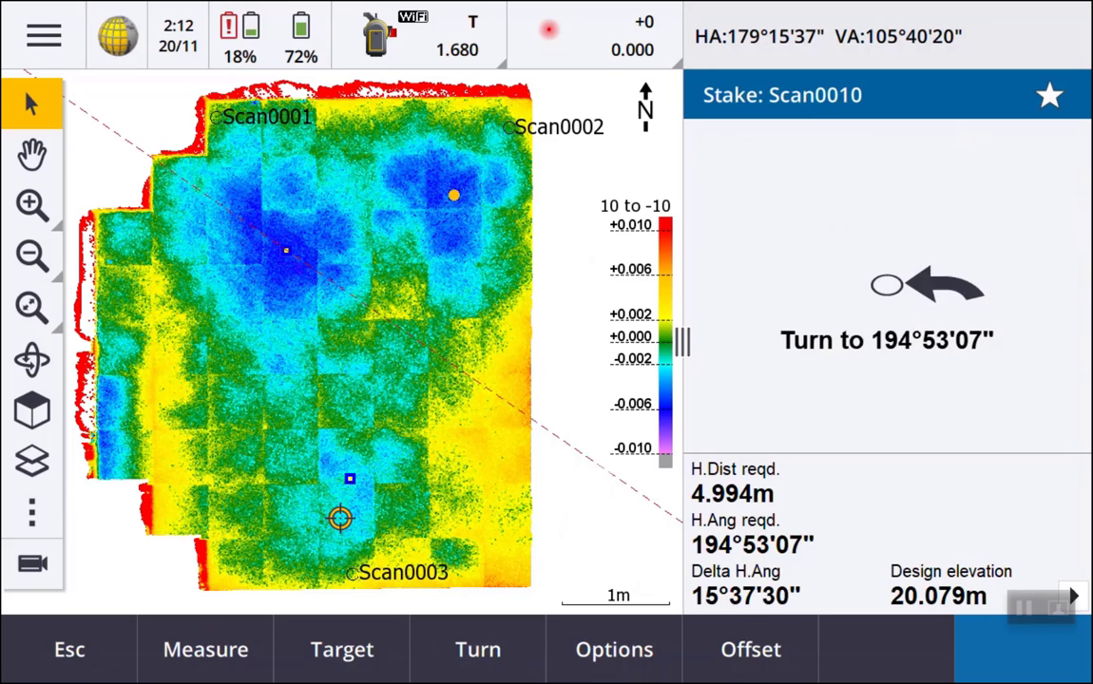
click(466, 650)
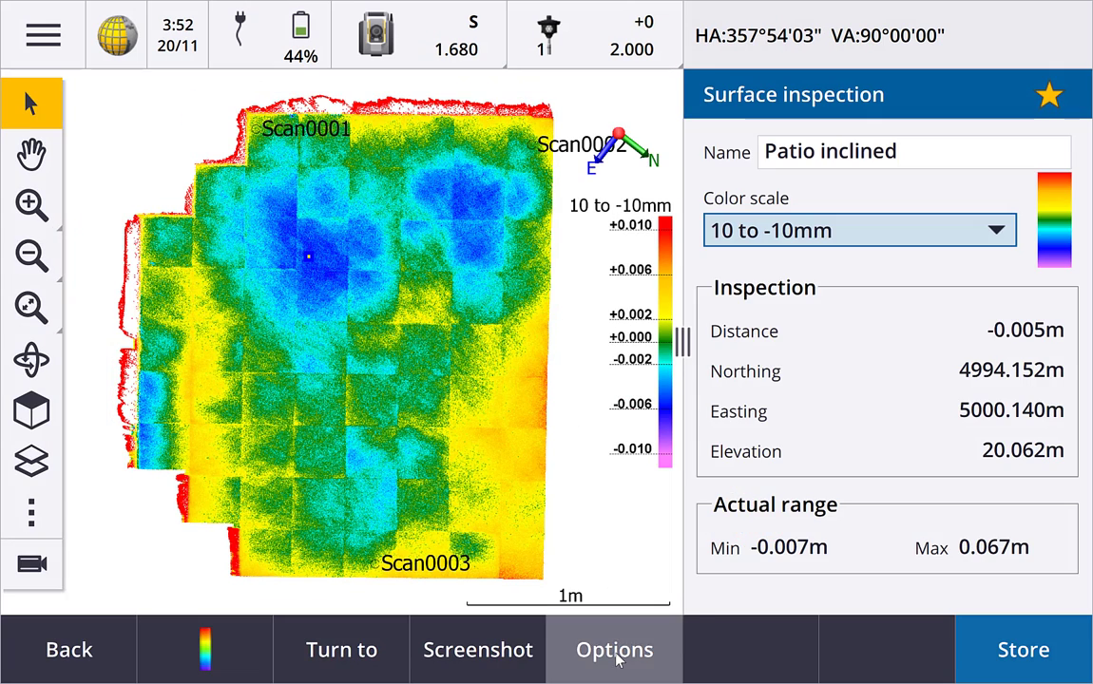
click(615, 651)
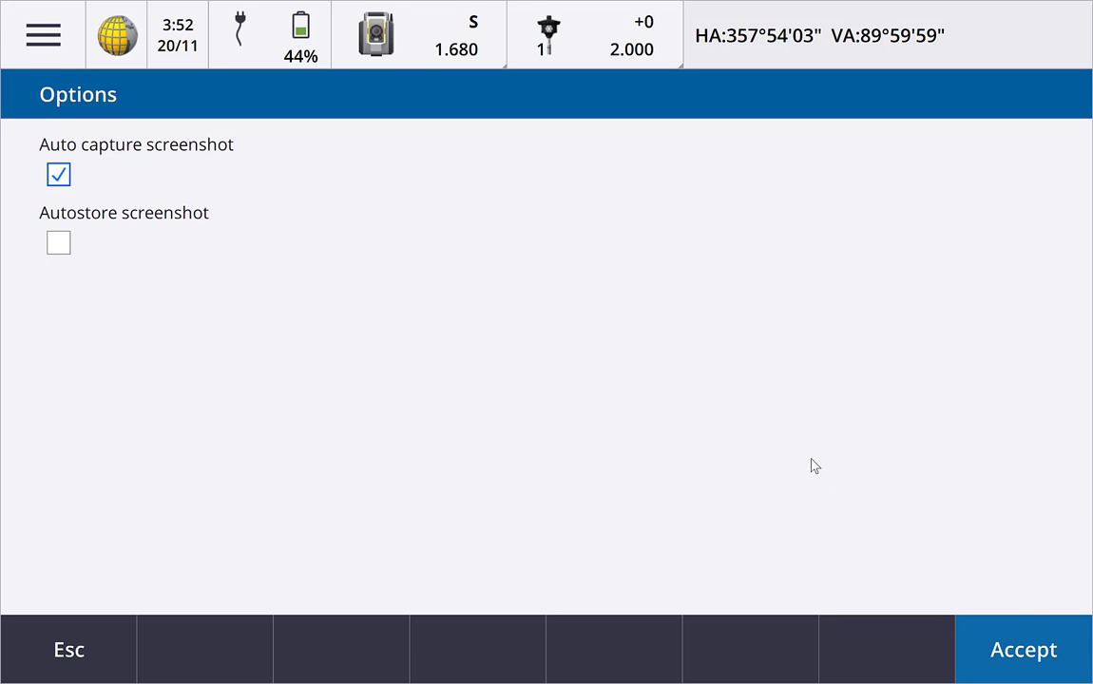
Accept the screenshot options, collapse the inspection panel and window-zoom onto the upper patio scan
click(1044, 657)
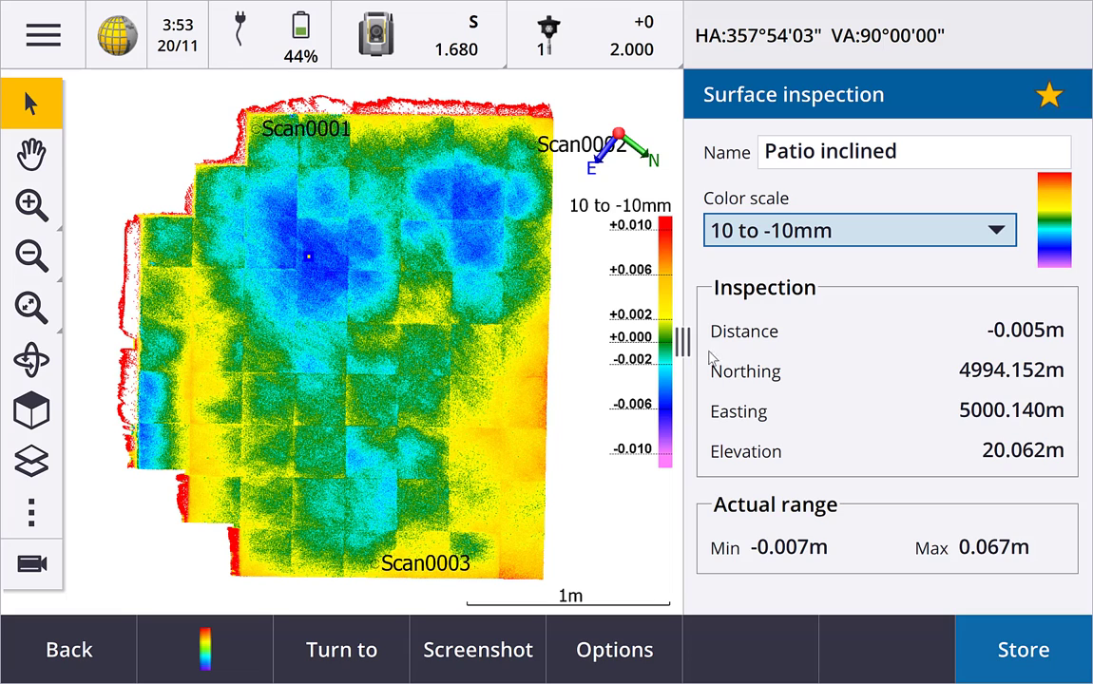
drag(816, 344, 1065, 344)
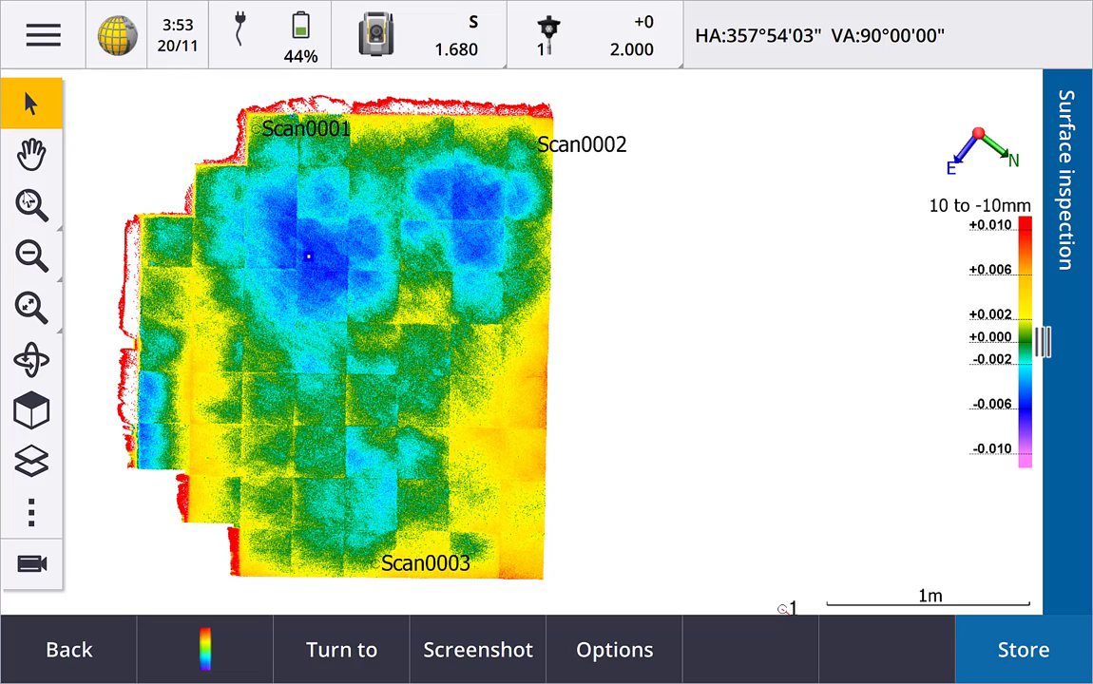
click(31, 203)
mouse_move(103, 87)
mouse_down()
mouse_move(631, 320)
mouse_move(639, 364)
mouse_up()
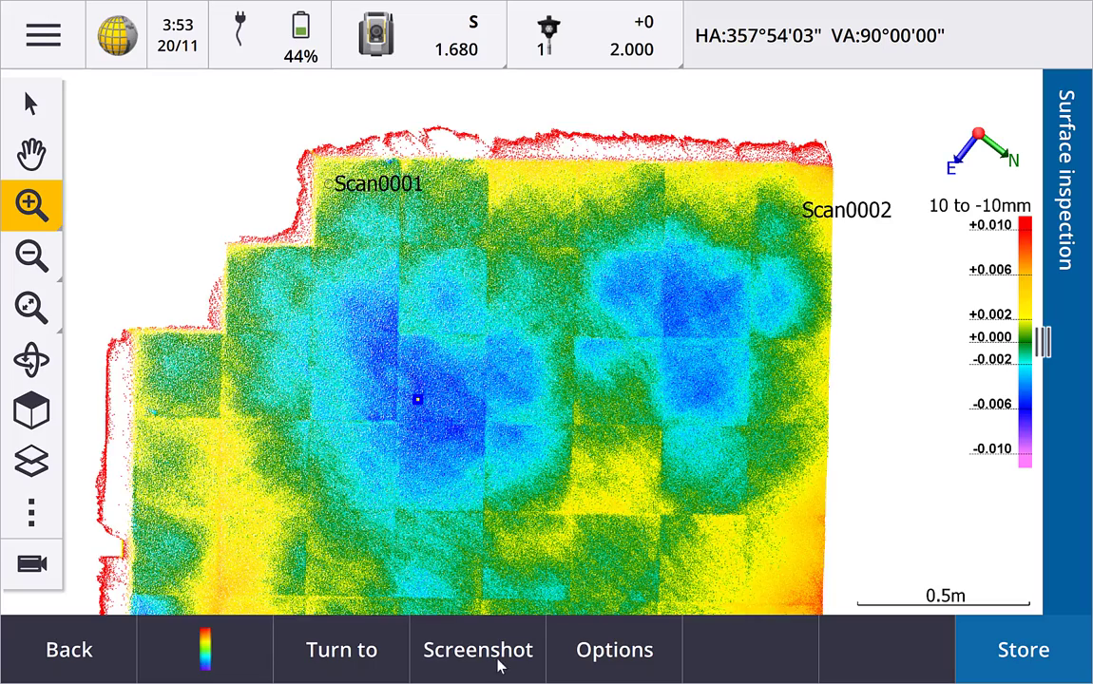
Capture a map screenshot and mark the two low blue areas with a red circle and rectangle
click(500, 661)
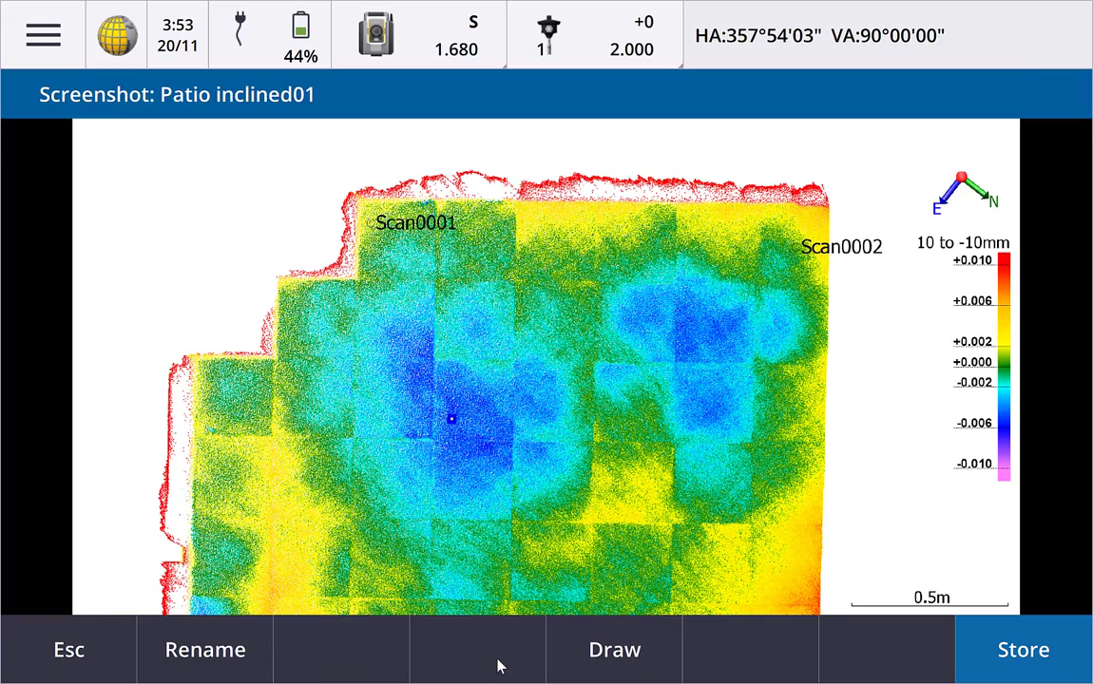
click(629, 650)
mouse_move(433, 264)
mouse_down()
mouse_move(488, 263)
mouse_move(399, 249)
mouse_up()
click(31, 205)
drag(600, 230, 864, 496)
Label the screenshot 'Too low, please fill' and store it
click(31, 309)
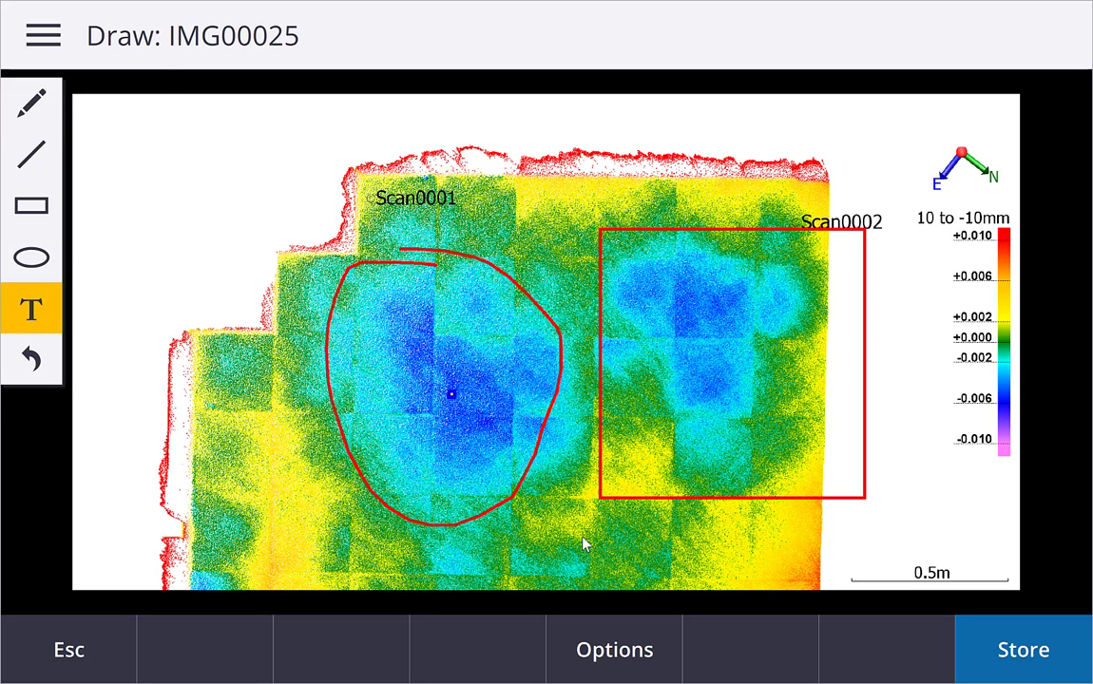
click(582, 543)
text(Too low, ple)
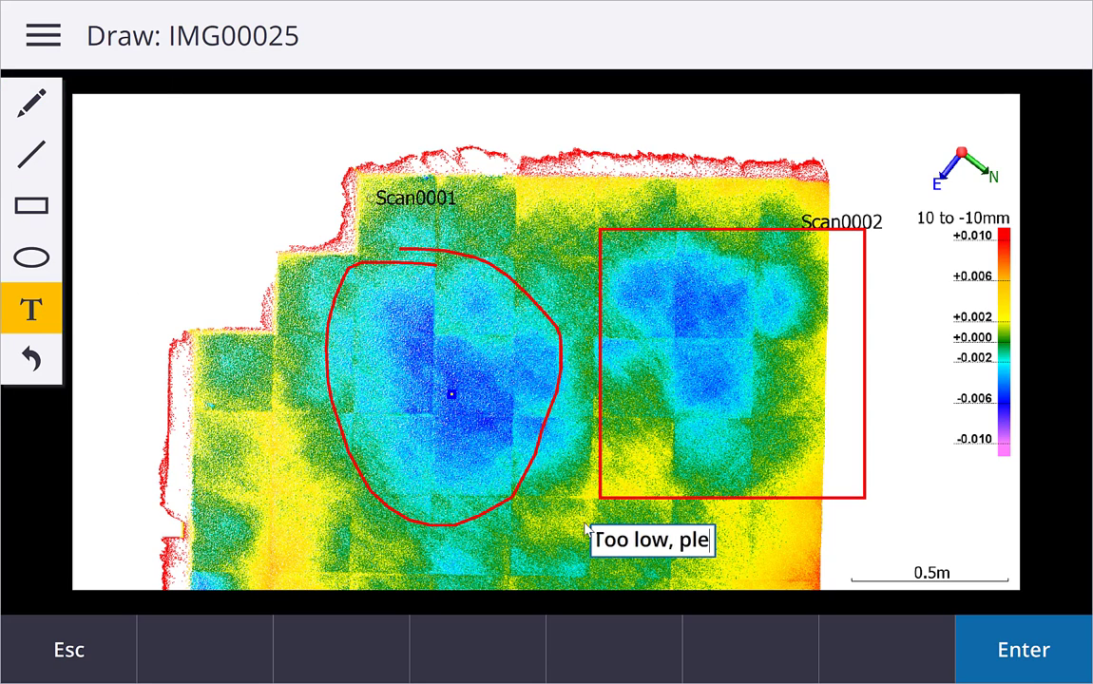
text(ase fill)
key(Return)
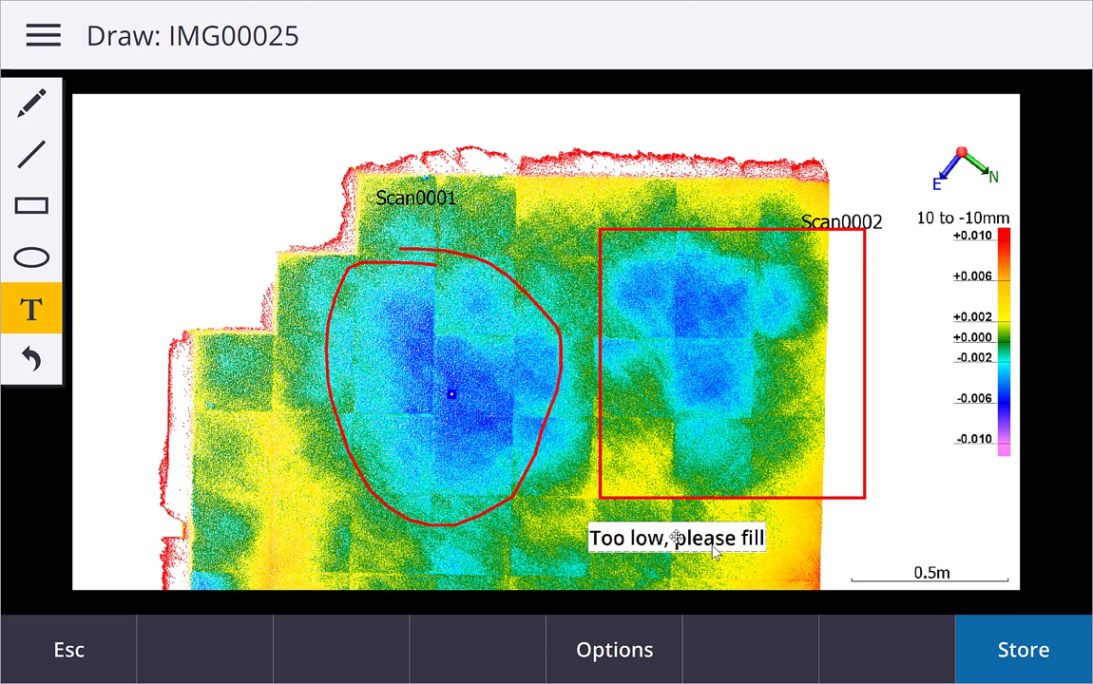
click(1044, 649)
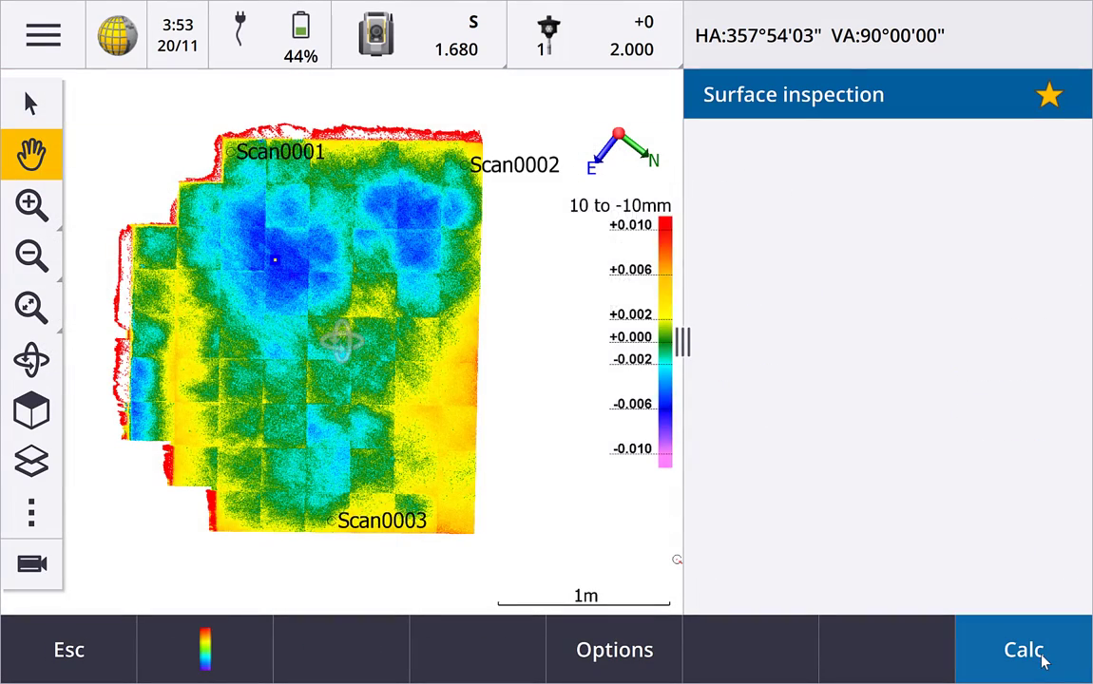
Review the job records and preview the Patio inclined01 screenshot media file
click(44, 35)
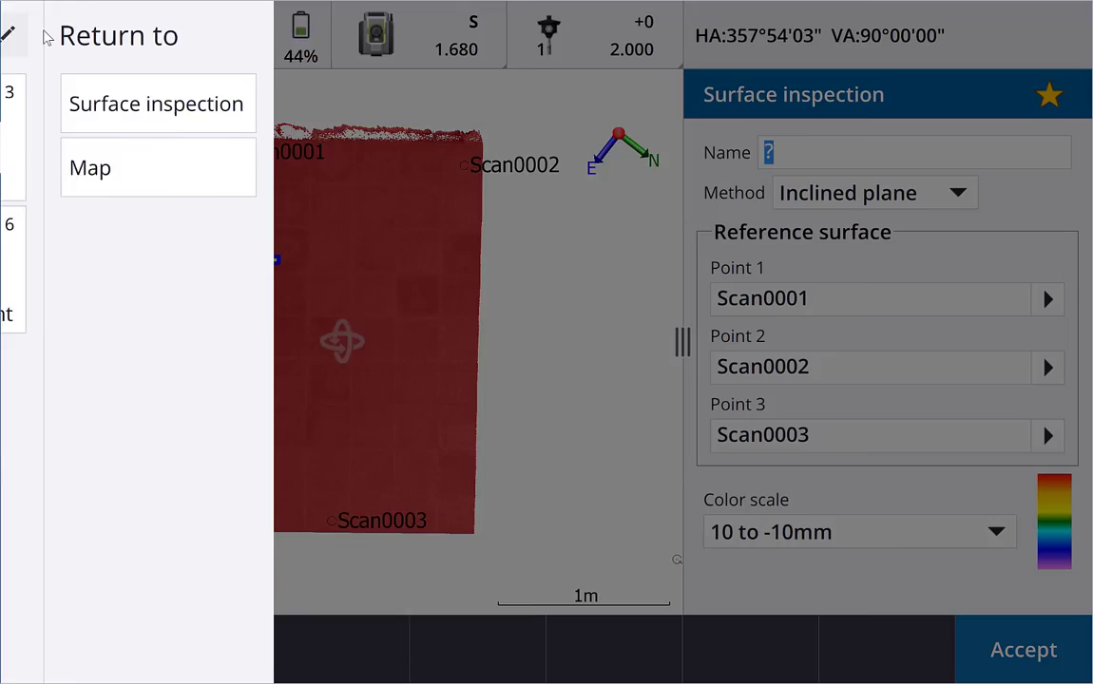
click(383, 169)
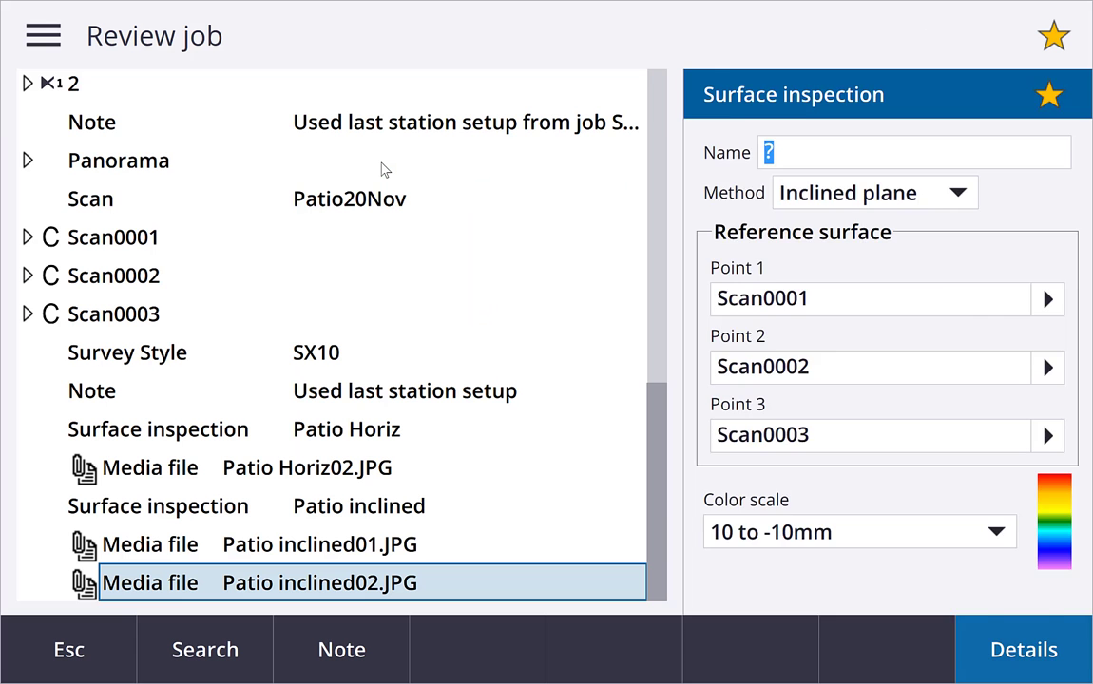
click(371, 550)
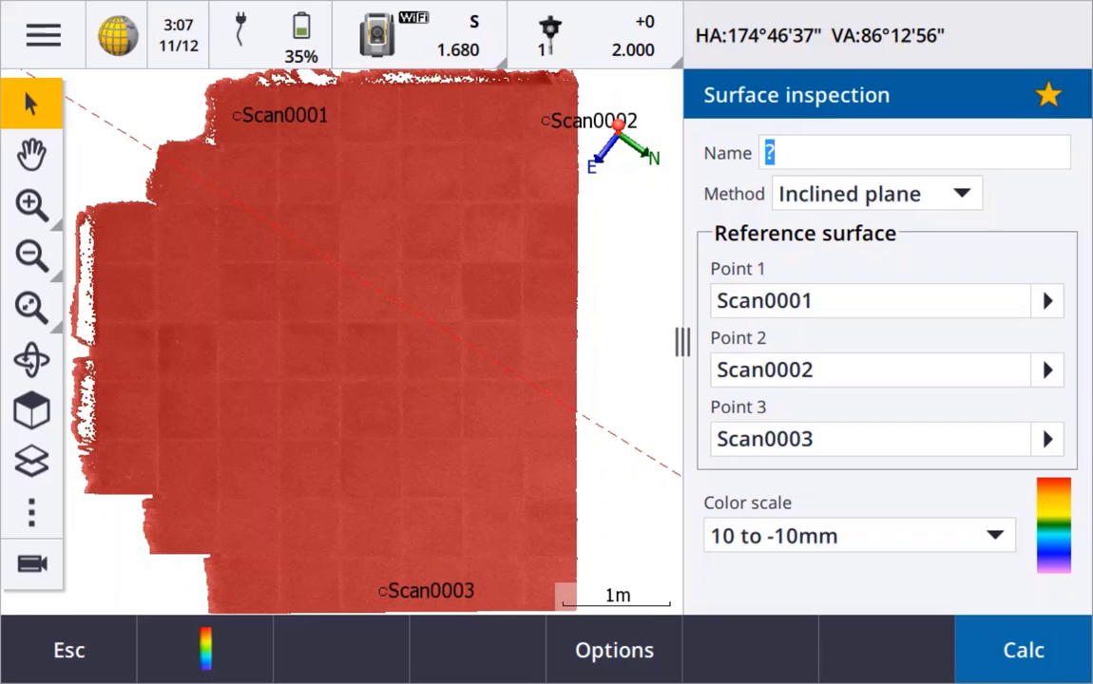
Show the saved Patio inclined inspection on the map, colouring the scan at 10 to -10mm
click(47, 511)
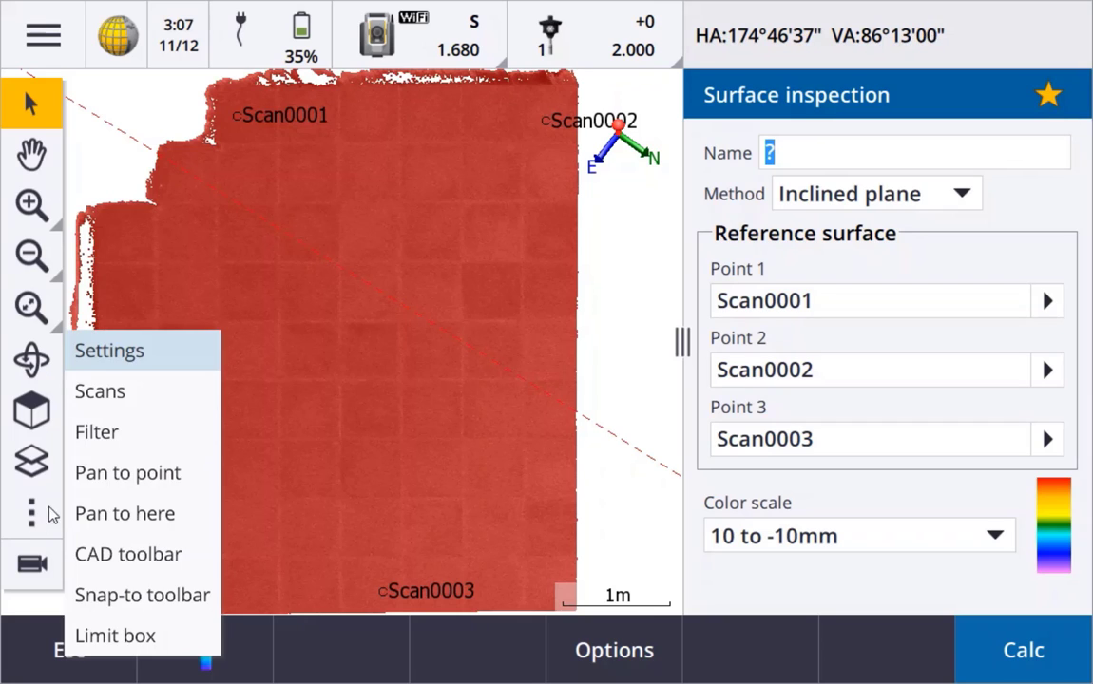
click(119, 385)
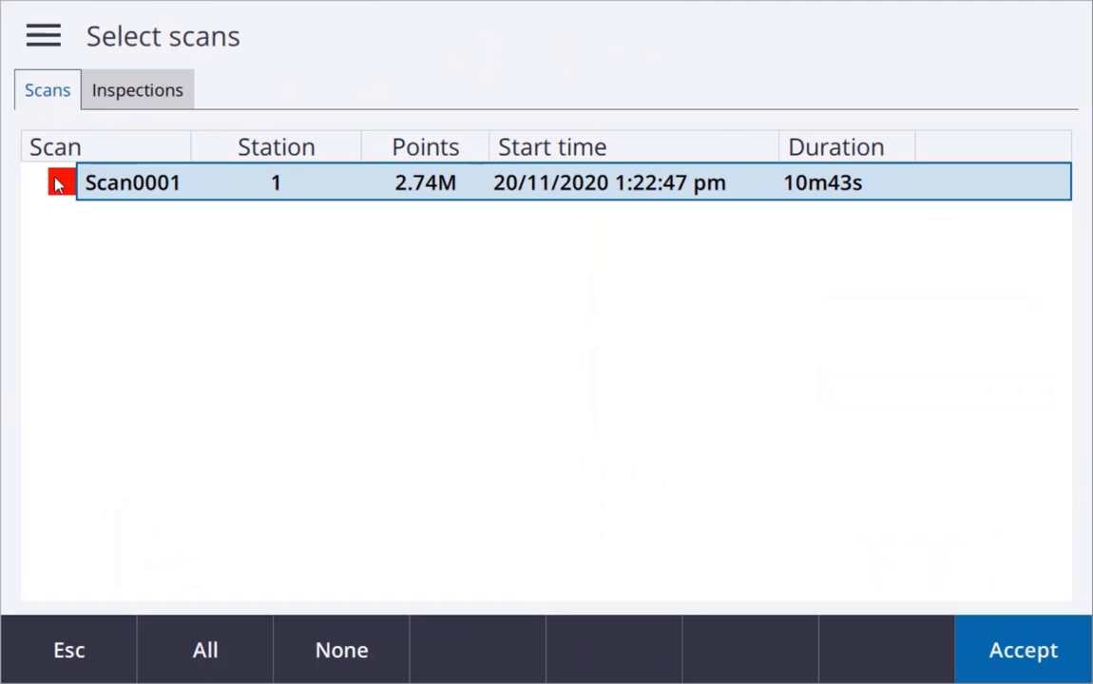
click(127, 91)
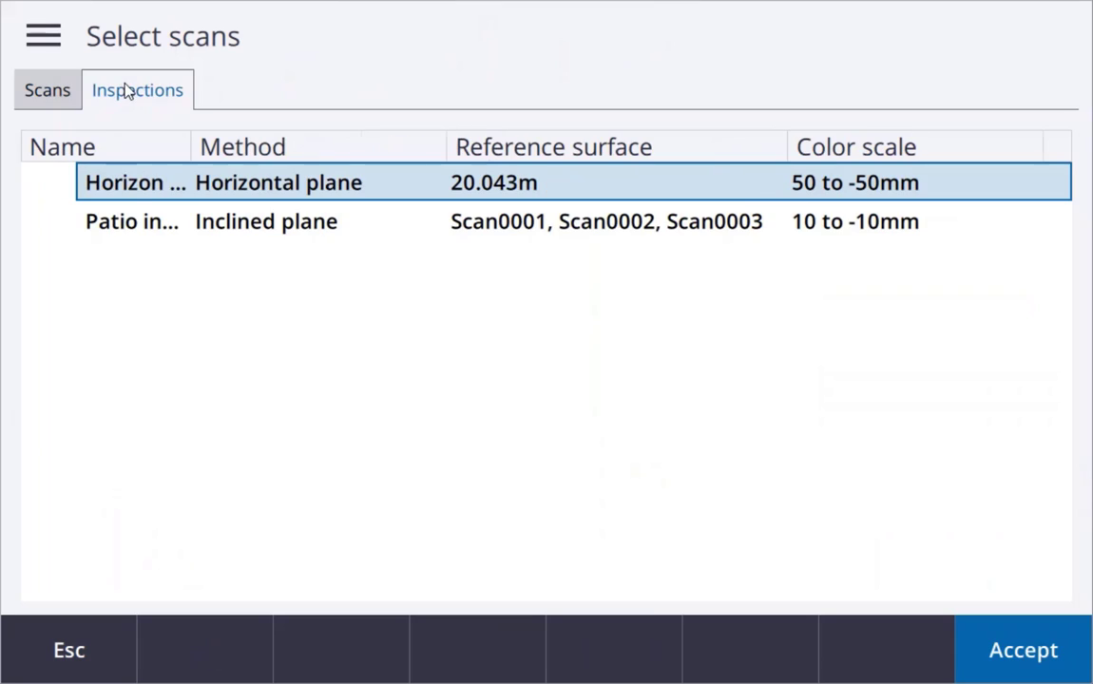
click(132, 224)
click(1017, 649)
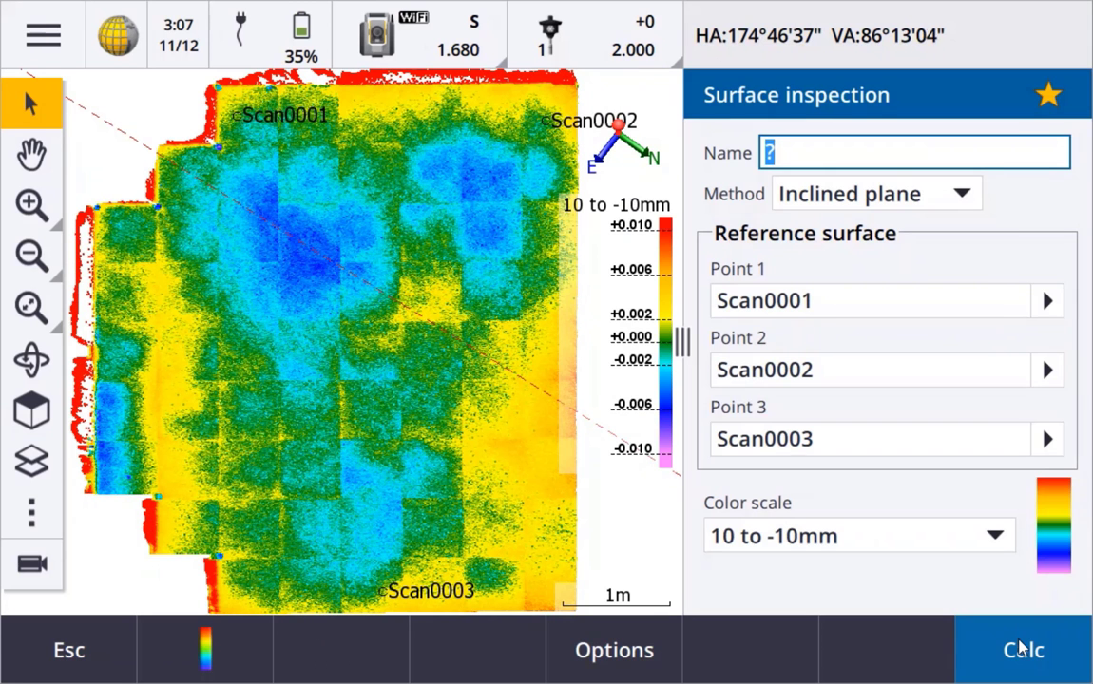
click(93, 649)
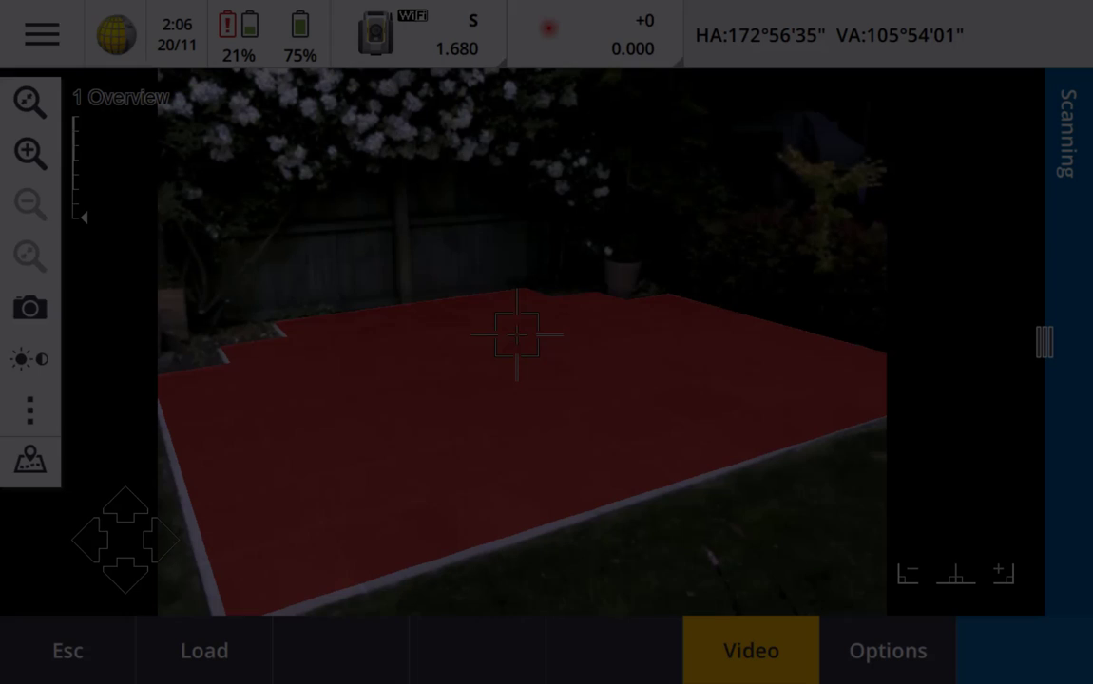